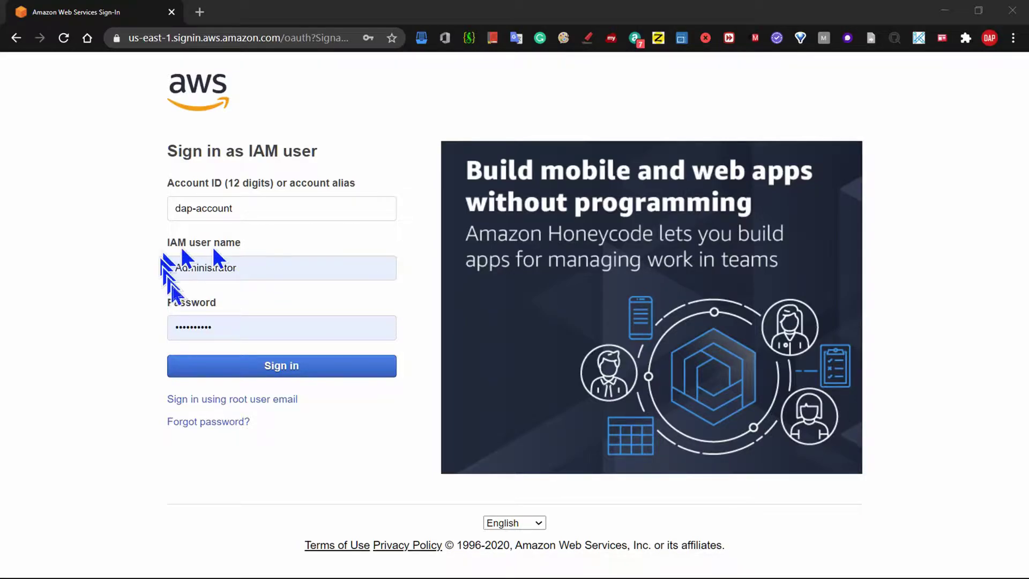
# - Sign in as the IAM user and open CloudWatch by searching 'cloudwa' in Find Services
pyautogui.click(299, 374)
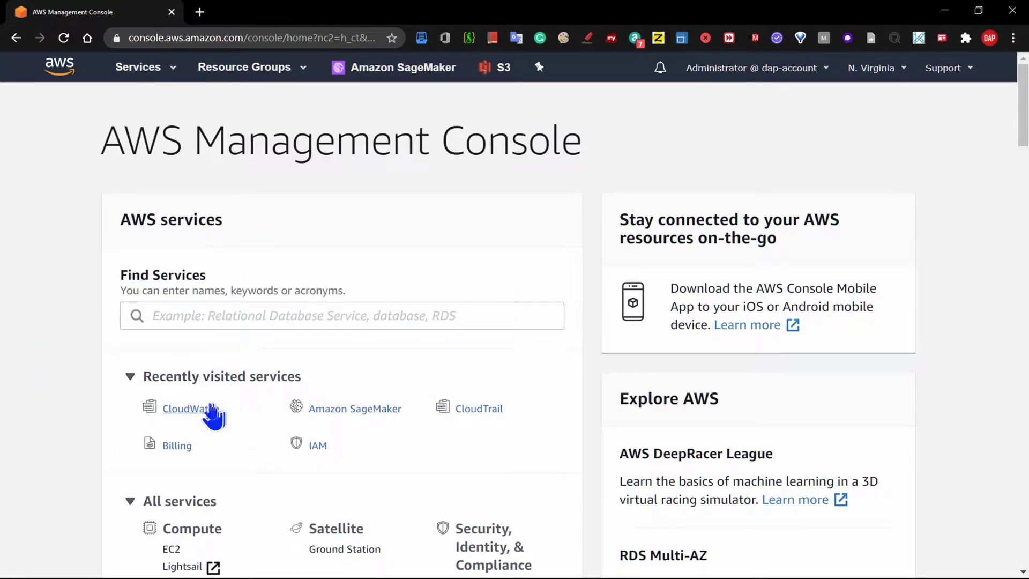
pyautogui.click(194, 322)
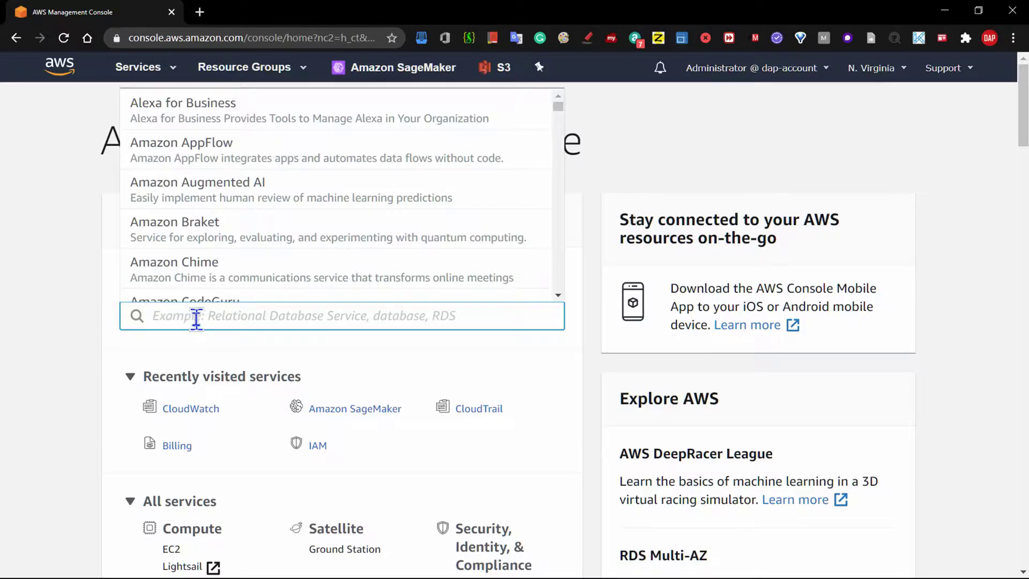
pyautogui.write('cloud')
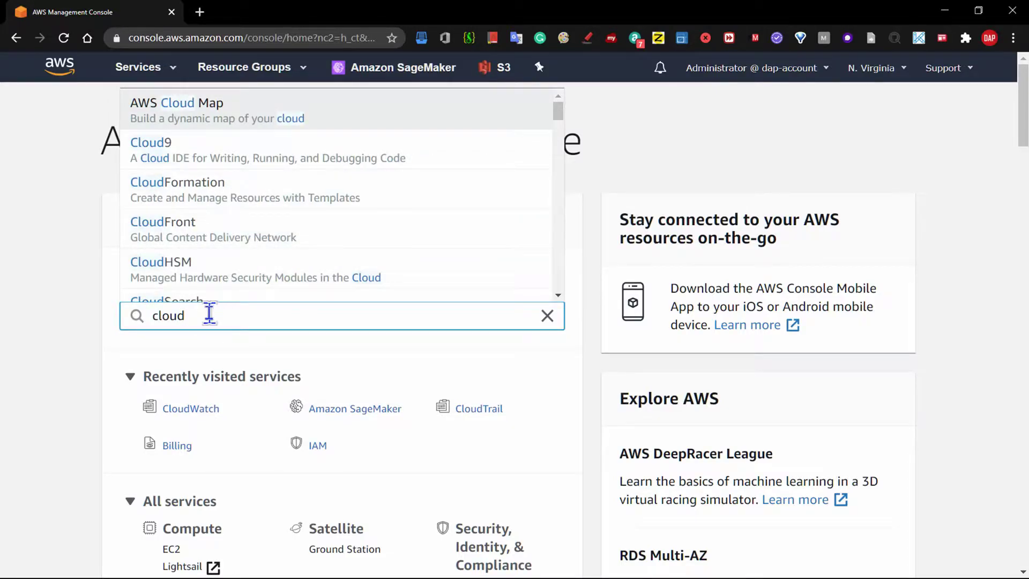
pyautogui.write('wa')
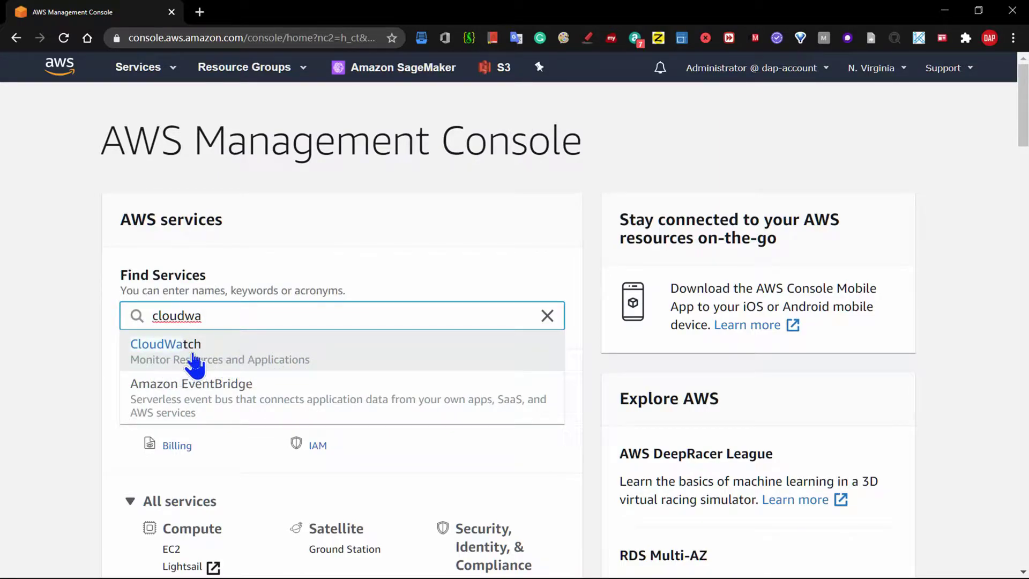
pyautogui.click(197, 351)
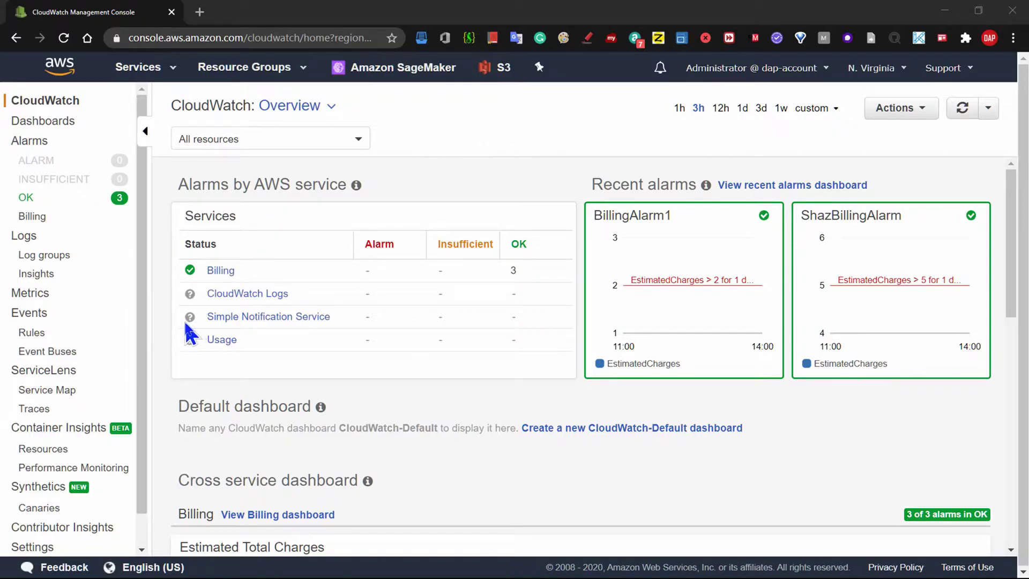
# - Go to the Alarms list and start a new alarm with Create alarm
pyautogui.click(33, 142)
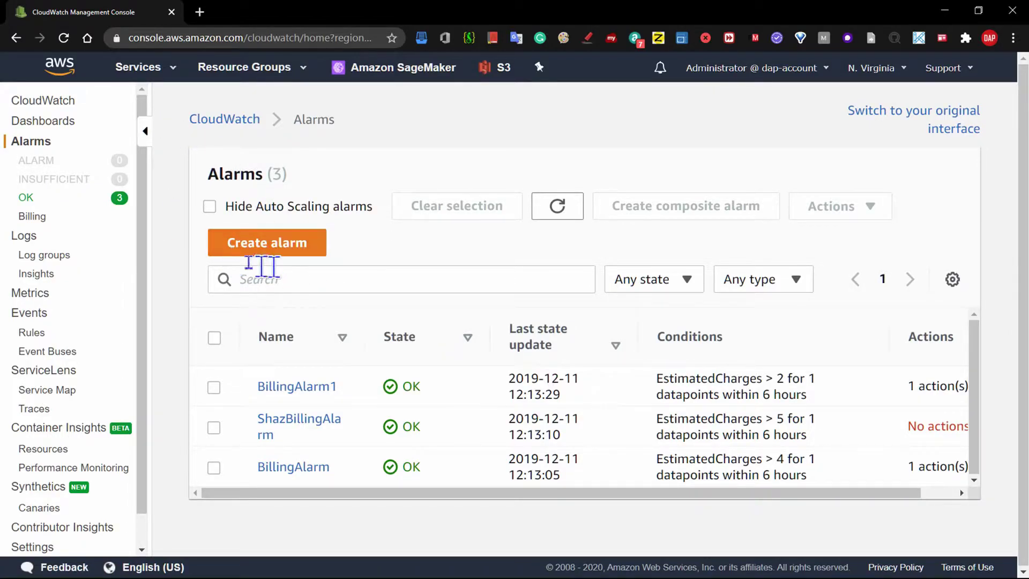
pyautogui.click(239, 248)
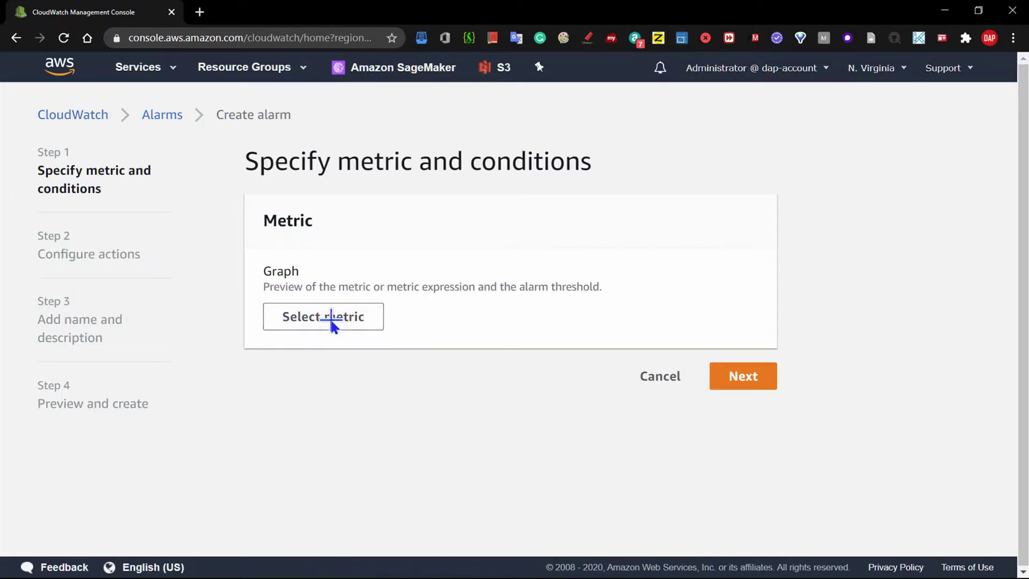
# - Pick Billing > Total Estimated Charge in USD (EstimatedCharges) as the alarm's metric
pyautogui.click(330, 320)
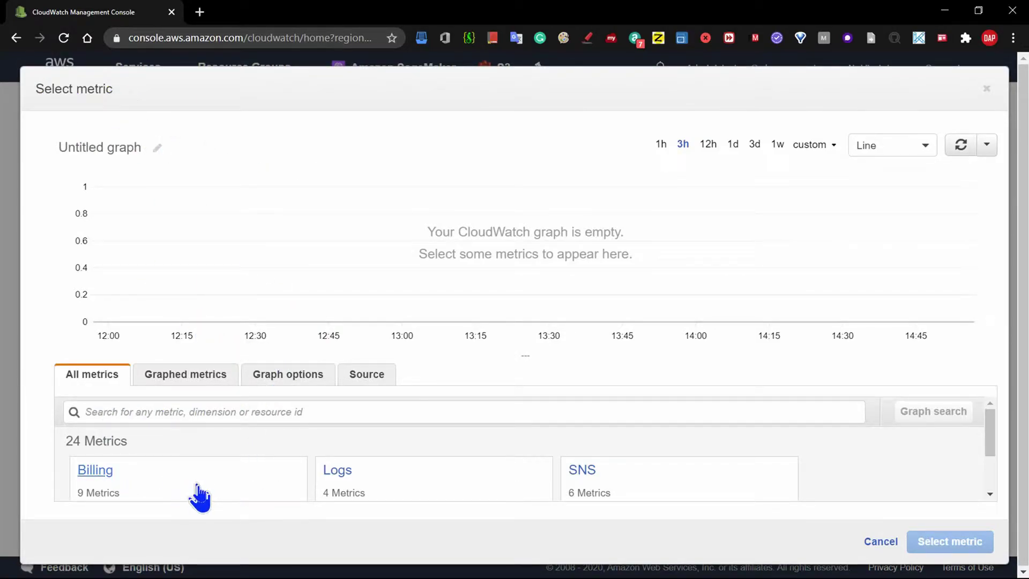
pyautogui.click(123, 413)
pyautogui.write('aws')
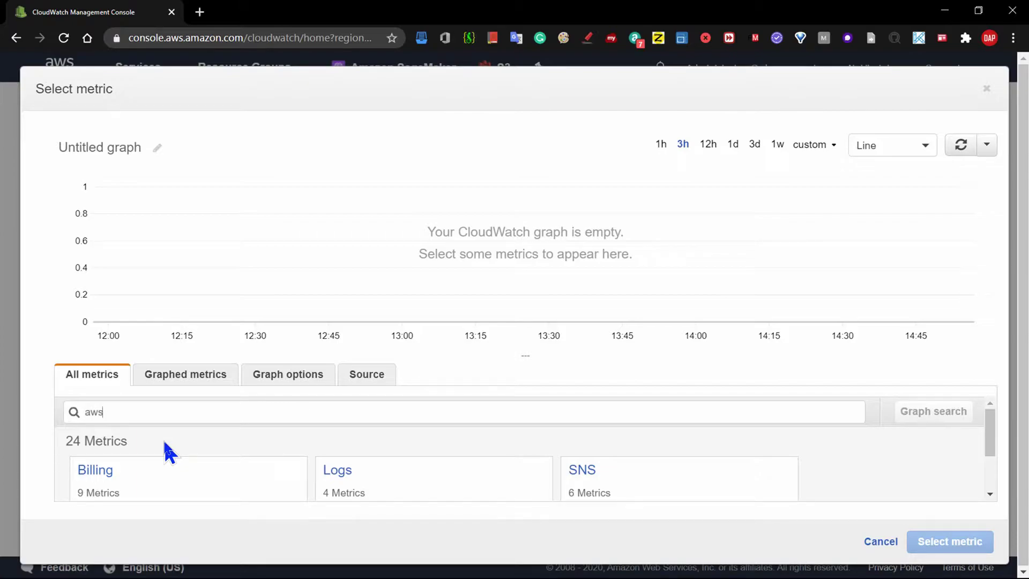
pyautogui.press('Return')
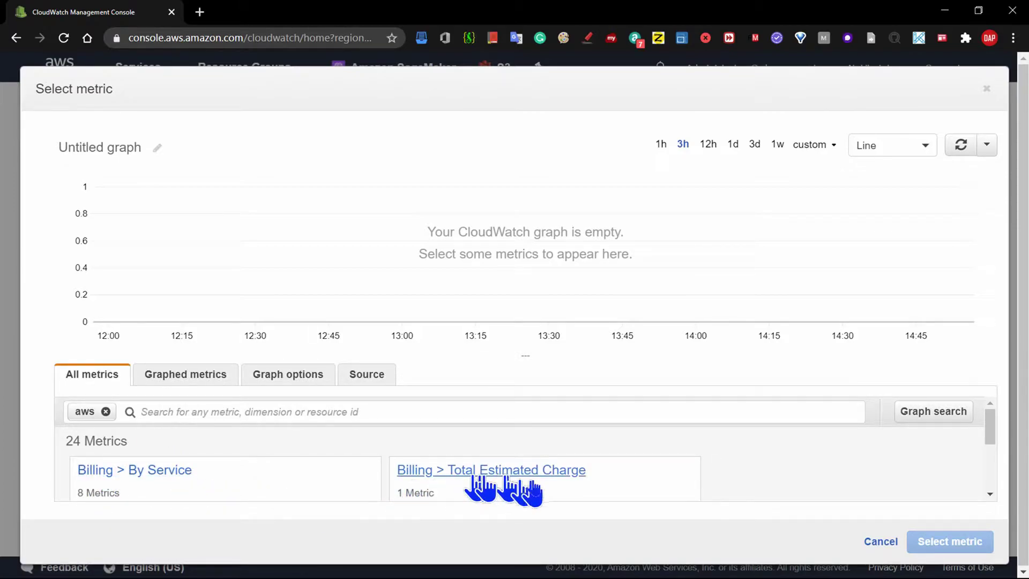
pyautogui.click(488, 472)
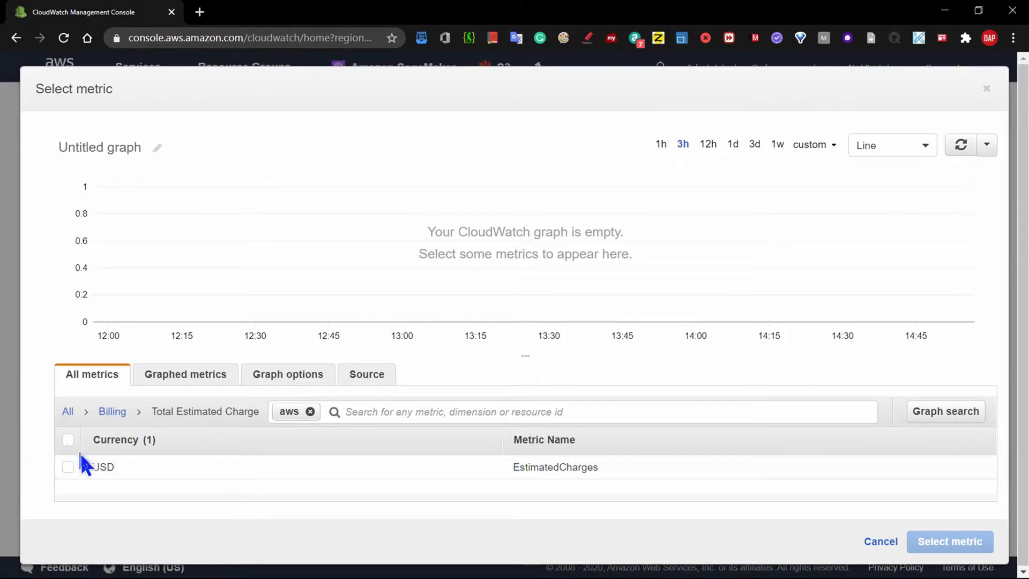
pyautogui.click(67, 470)
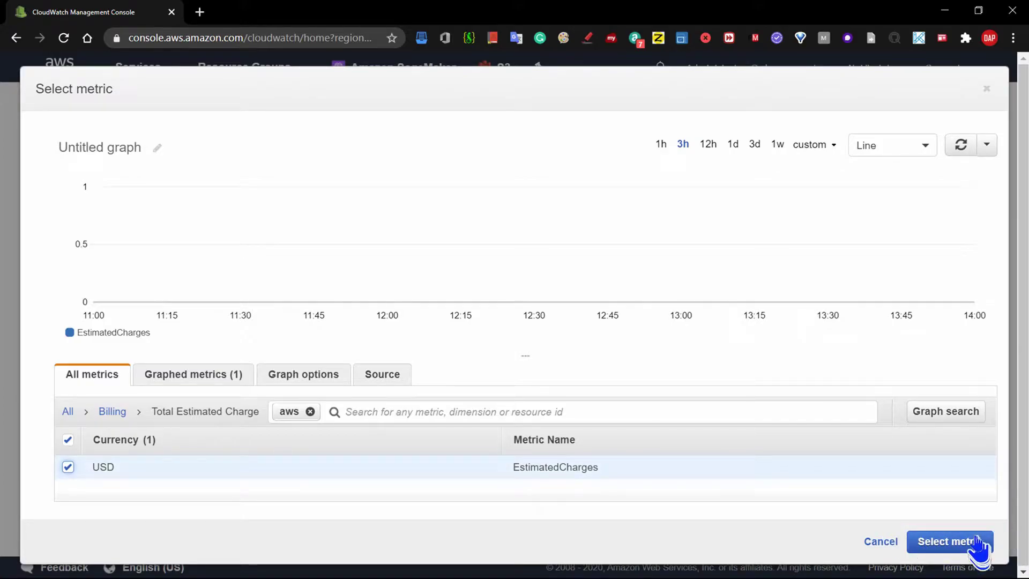
pyautogui.click(955, 552)
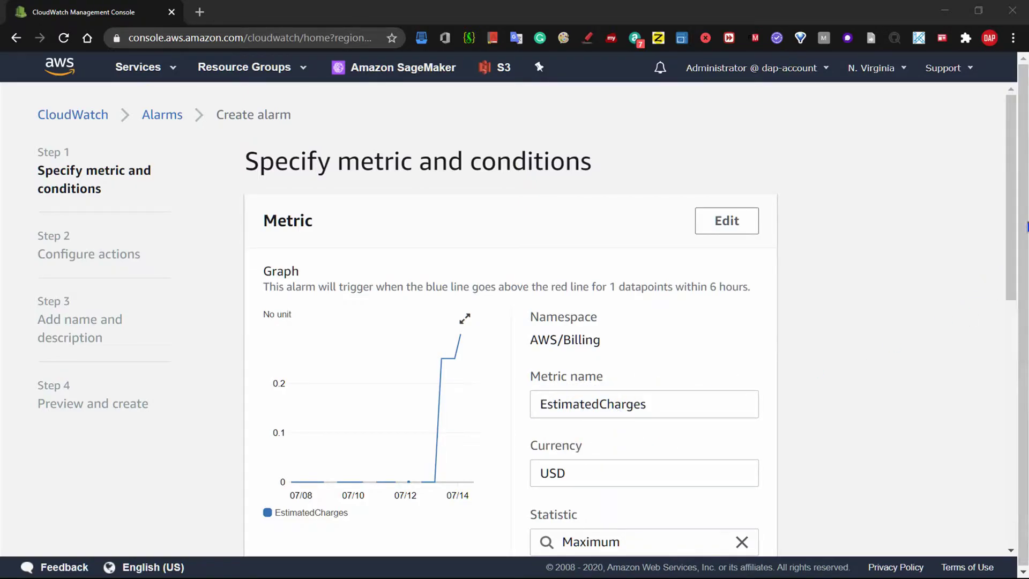
pyautogui.moveTo(1011, 218); pyautogui.dragTo(1013, 324)
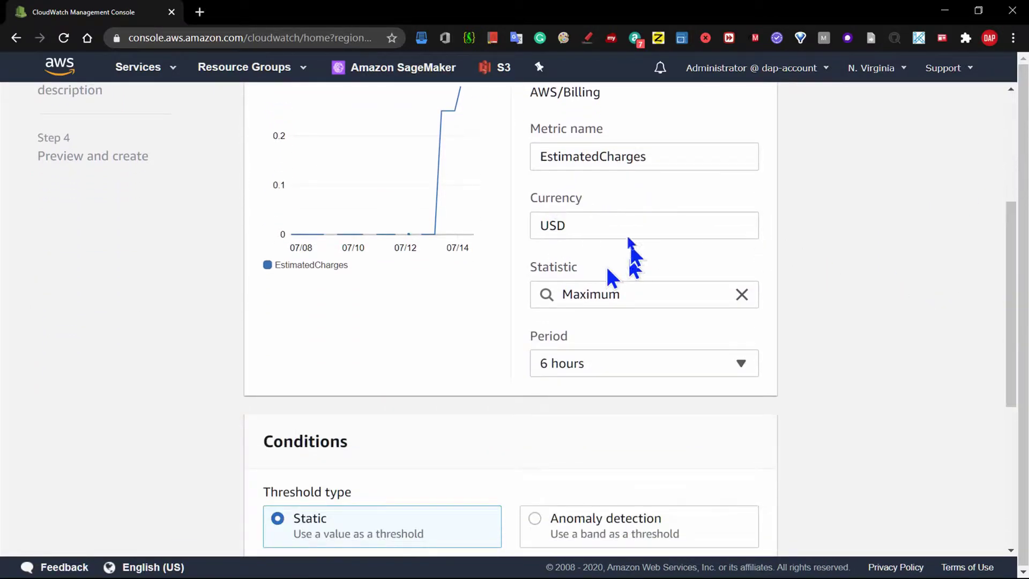
pyautogui.moveTo(1015, 241); pyautogui.dragTo(1012, 211)
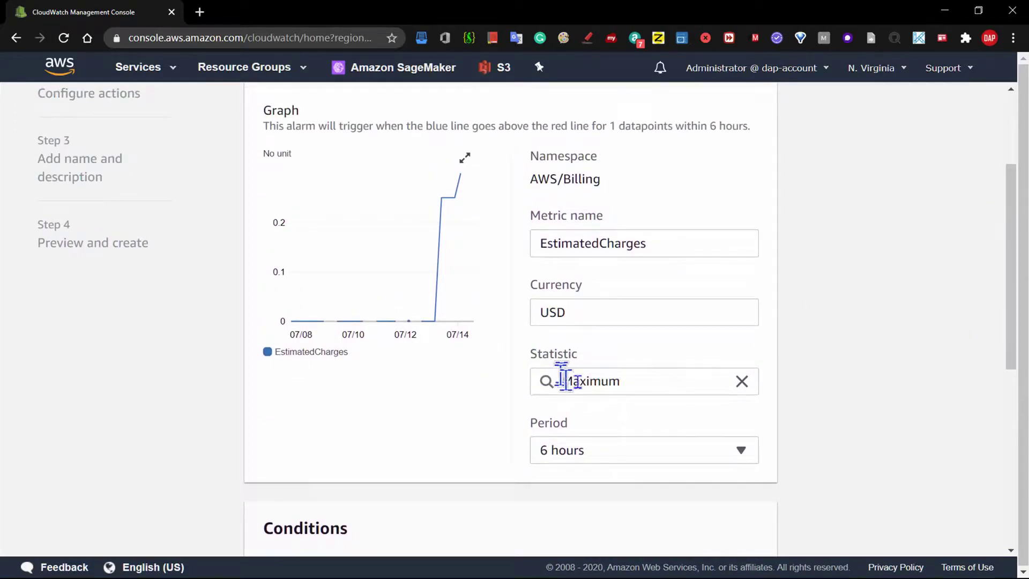
pyautogui.click(741, 452)
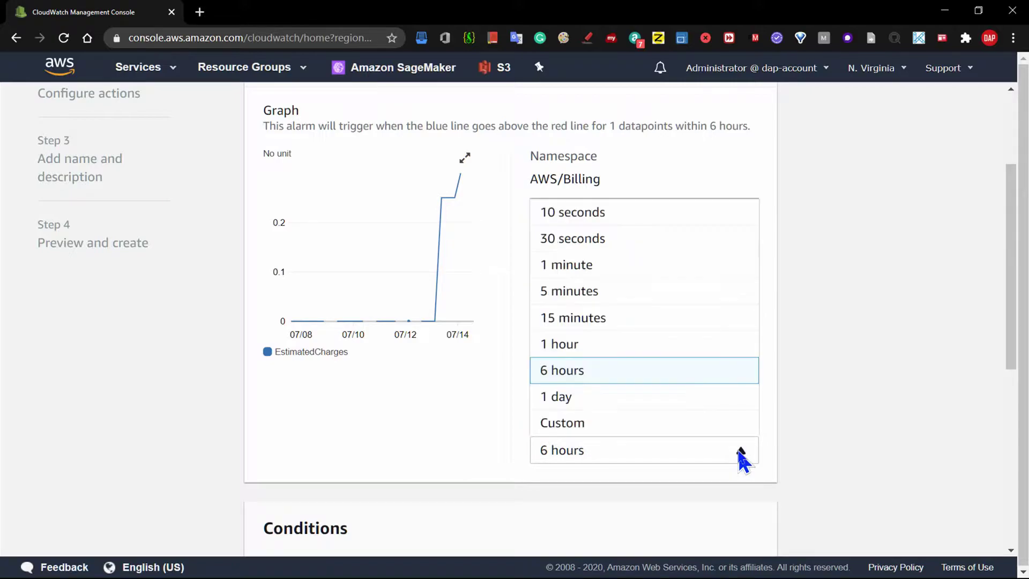
pyautogui.click(592, 378)
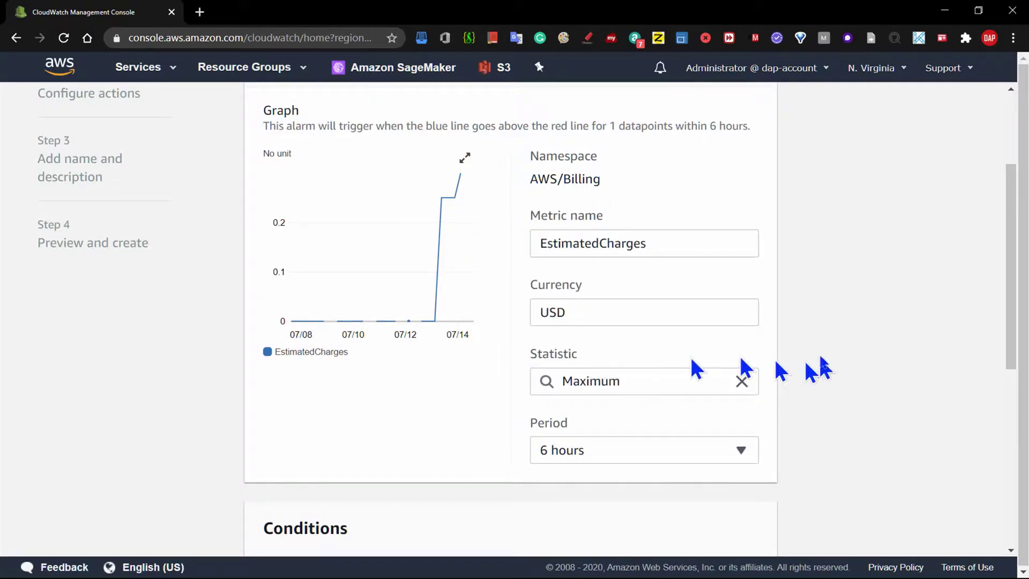
pyautogui.moveTo(1015, 266); pyautogui.dragTo(1005, 391)
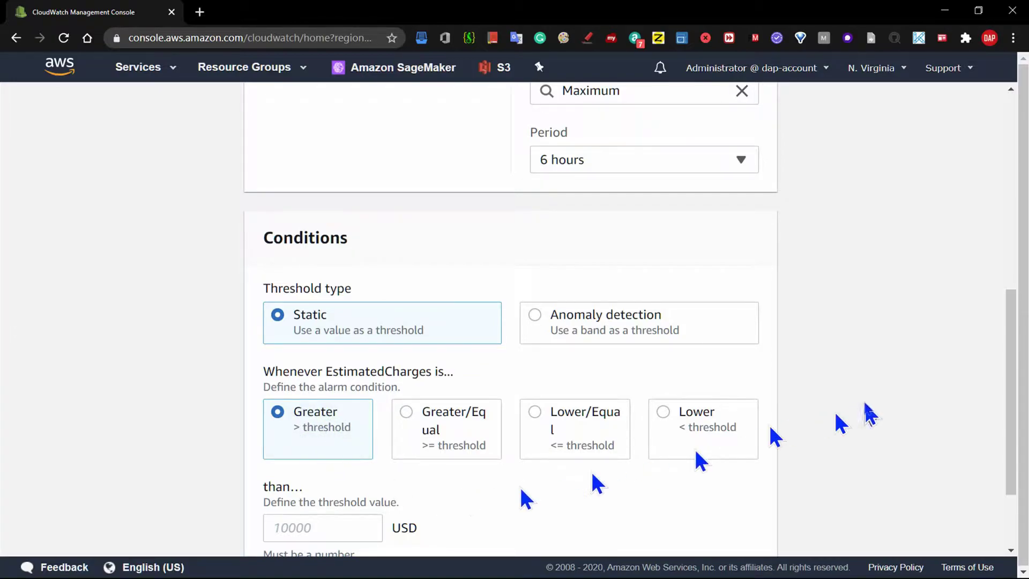
pyautogui.moveTo(1017, 327); pyautogui.dragTo(1018, 389)
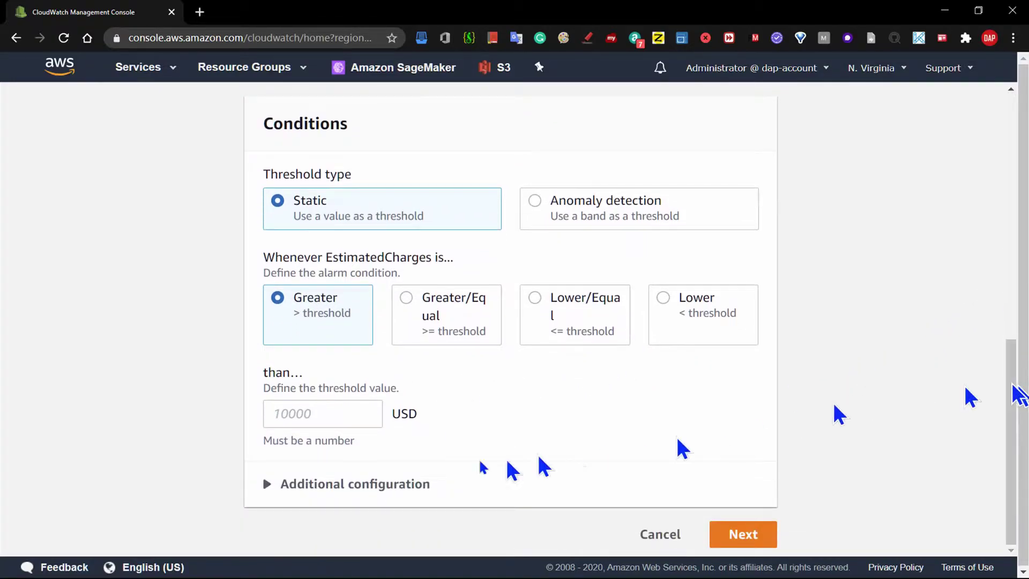
# - Enter a static Greater-than threshold of 10 and proceed to the actions step
pyautogui.click(323, 414)
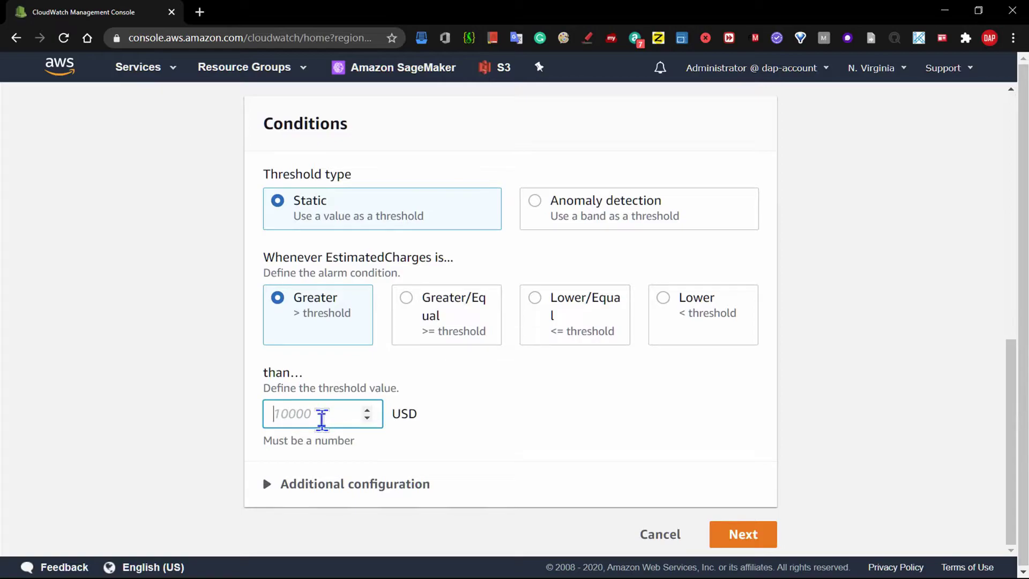
pyautogui.write('100')
pyautogui.press('BackSpace')
pyautogui.press('BackSpace')
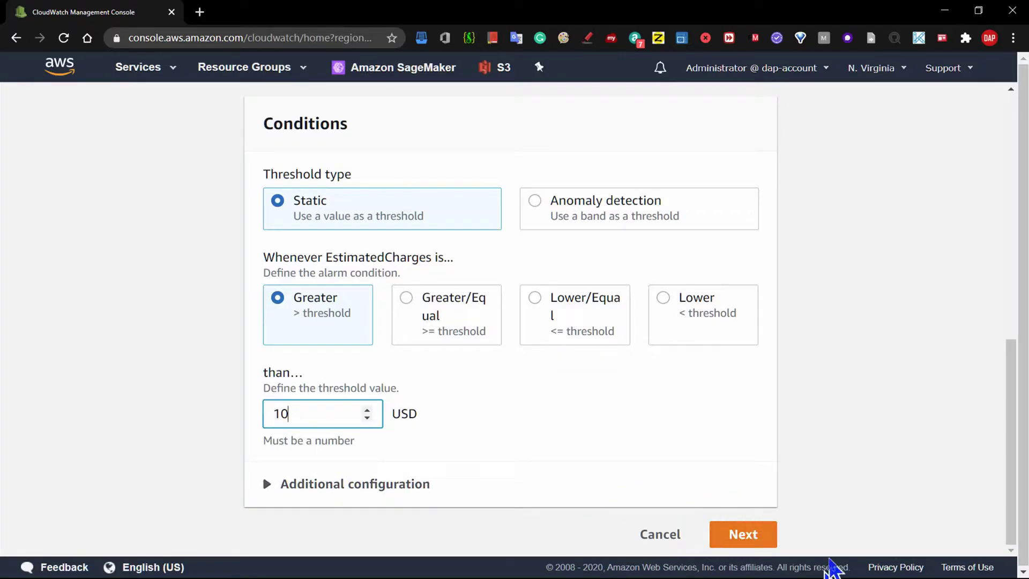
pyautogui.click(743, 534)
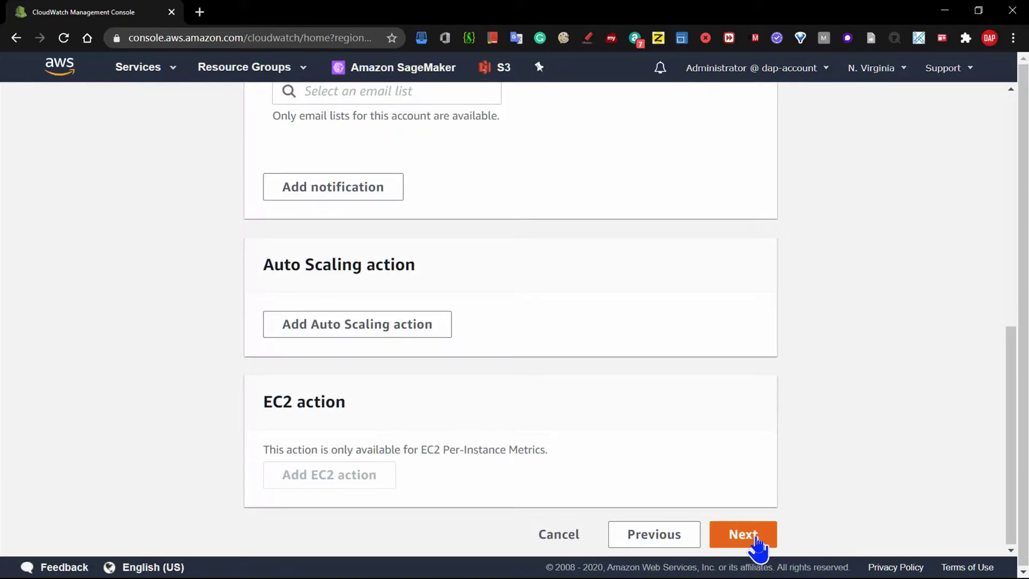
# - Scroll down to the notification action with 'In alarm' kept as the trigger
pyautogui.moveTo(1017, 369); pyautogui.dragTo(1018, 131)
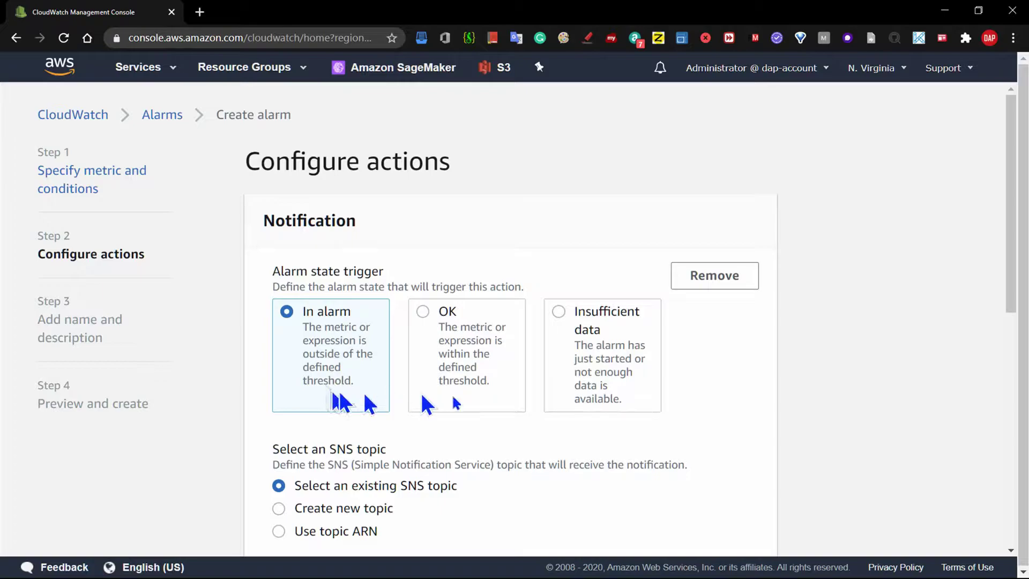
pyautogui.moveTo(1013, 259); pyautogui.dragTo(1023, 341)
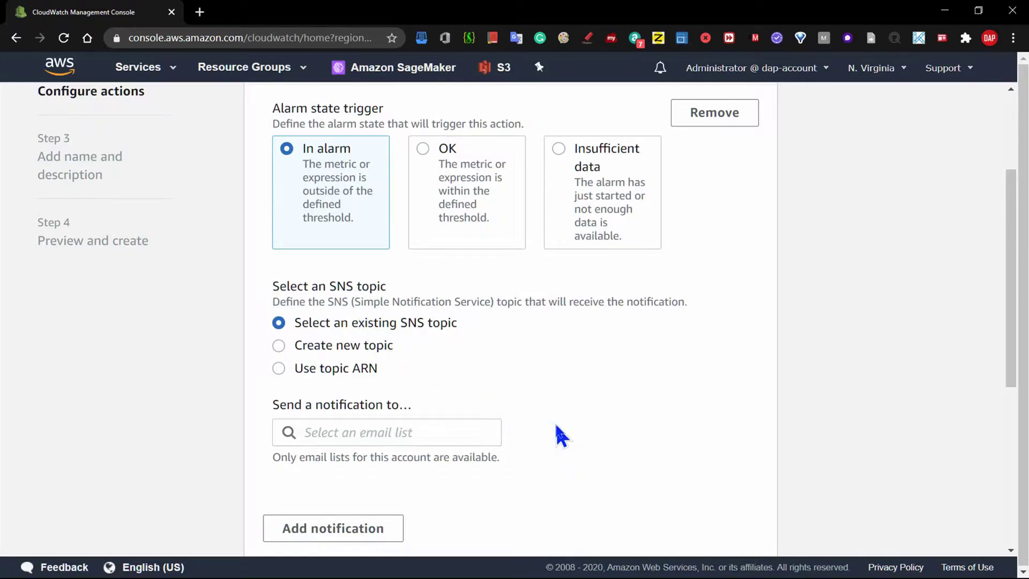
# - Choose Create new topic and rename the default topic to begin with BillingOverFlow
pyautogui.click(369, 345)
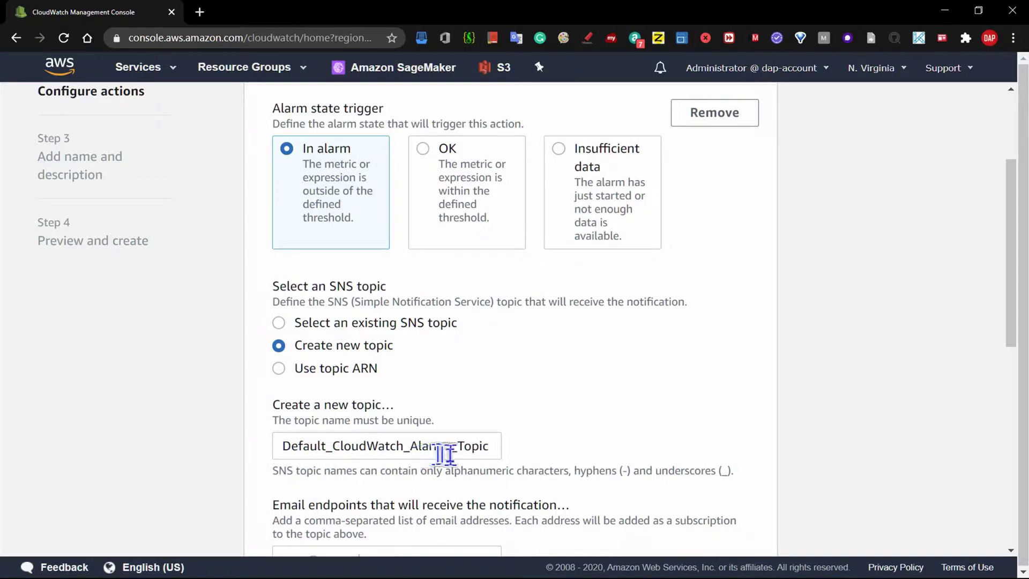
pyautogui.click(287, 450)
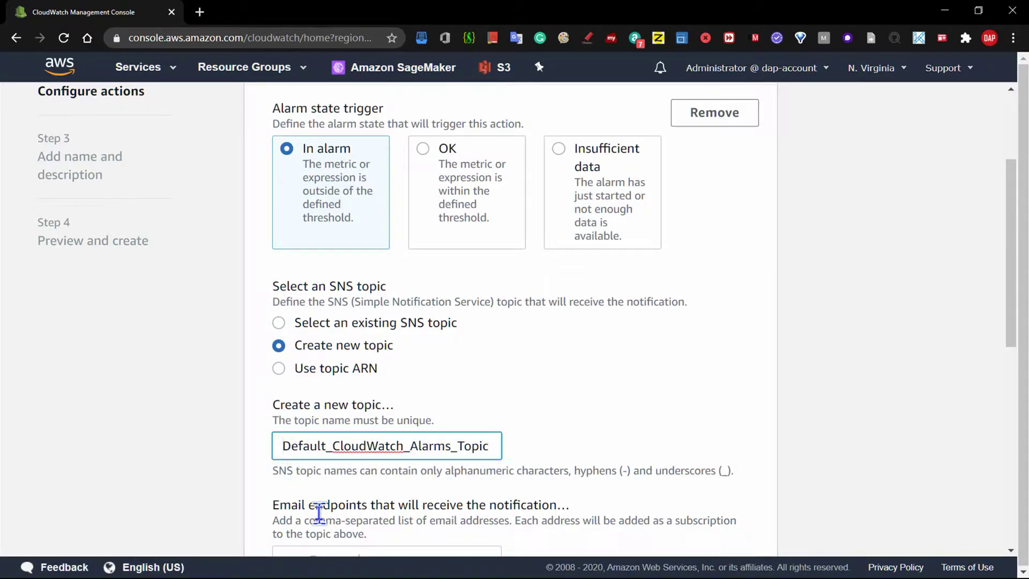
pyautogui.press('Delete')
pyautogui.press('Delete')
pyautogui.press('Delete')
pyautogui.press('Delete')
pyautogui.press('Delete')
pyautogui.press('Delete')
pyautogui.press('Delete')
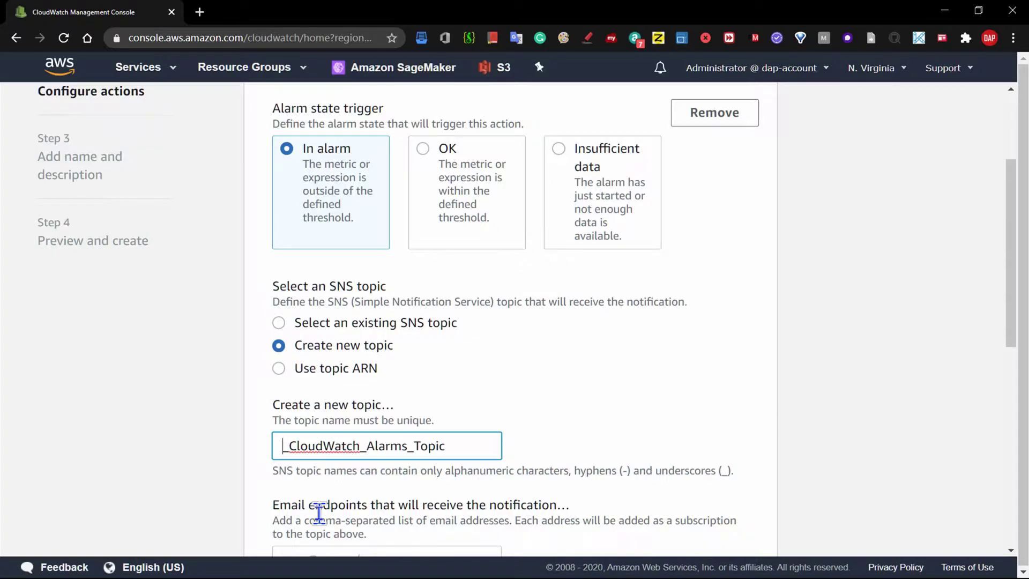
pyautogui.write('Billing')
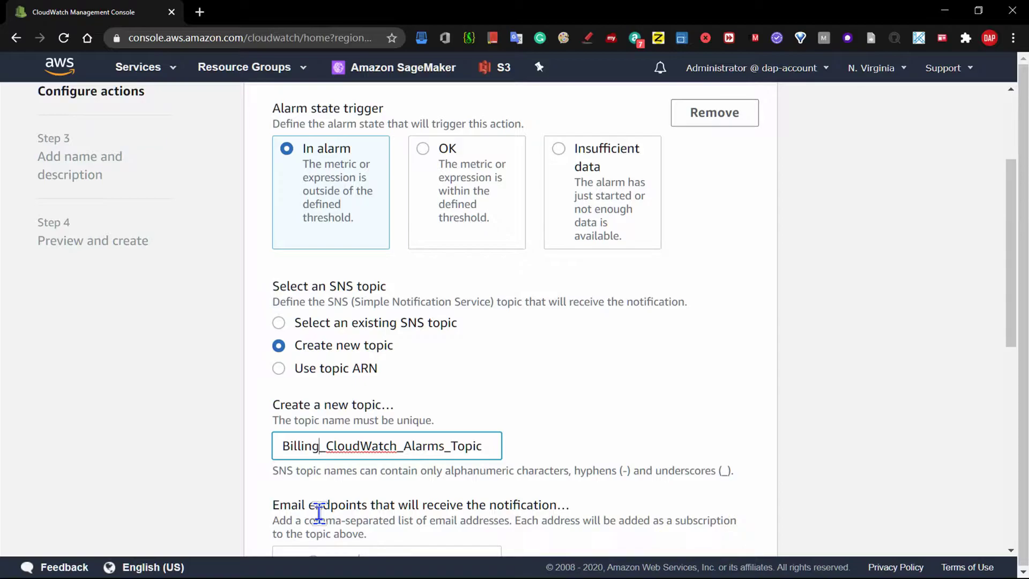
pyautogui.write('OverFl')
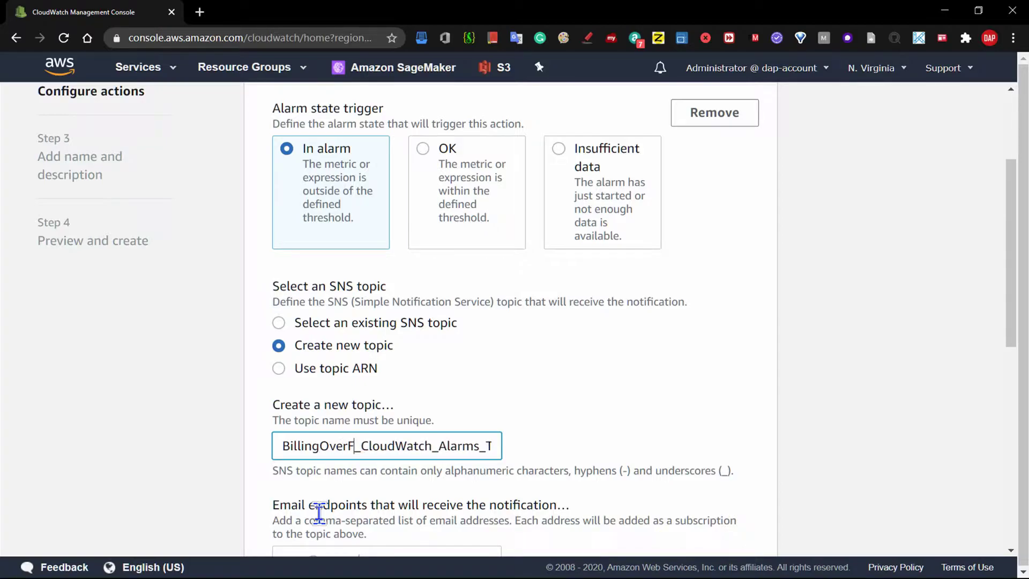
pyautogui.write('ow')
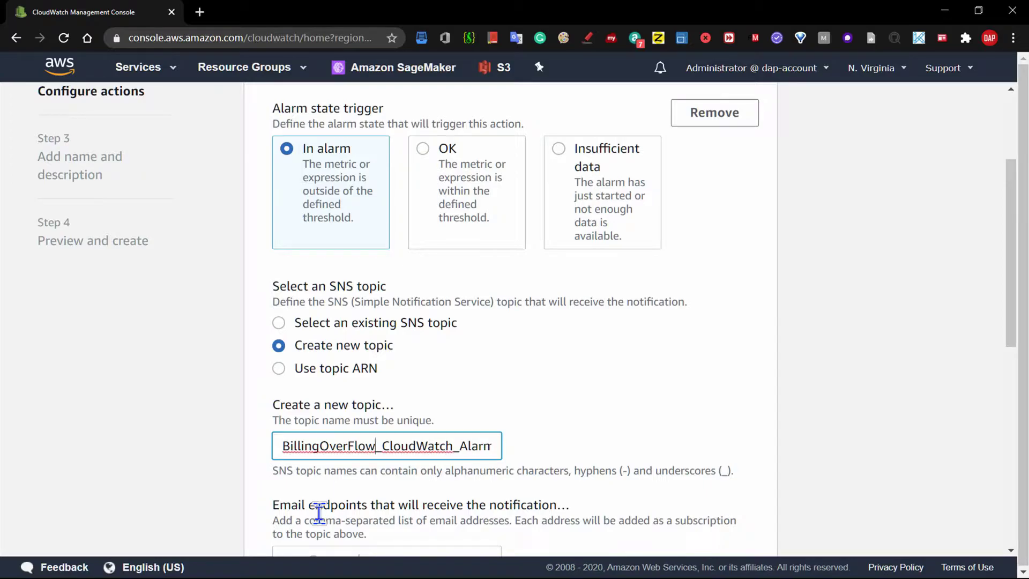
pyautogui.press('Right')
pyautogui.press('Right')
pyautogui.press('Right')
pyautogui.press('Right')
pyautogui.press('Right')
pyautogui.press('Right')
pyautogui.press('Right')
pyautogui.press('Right')
pyautogui.press('Right')
pyautogui.press('Right')
pyautogui.press('Right')
pyautogui.press('Right')
pyautogui.press('Right')
pyautogui.press('Right')
pyautogui.press('Right')
pyautogui.press('Right')
pyautogui.press('Right')
pyautogui.press('Right')
pyautogui.press('Right')
pyautogui.press('Right')
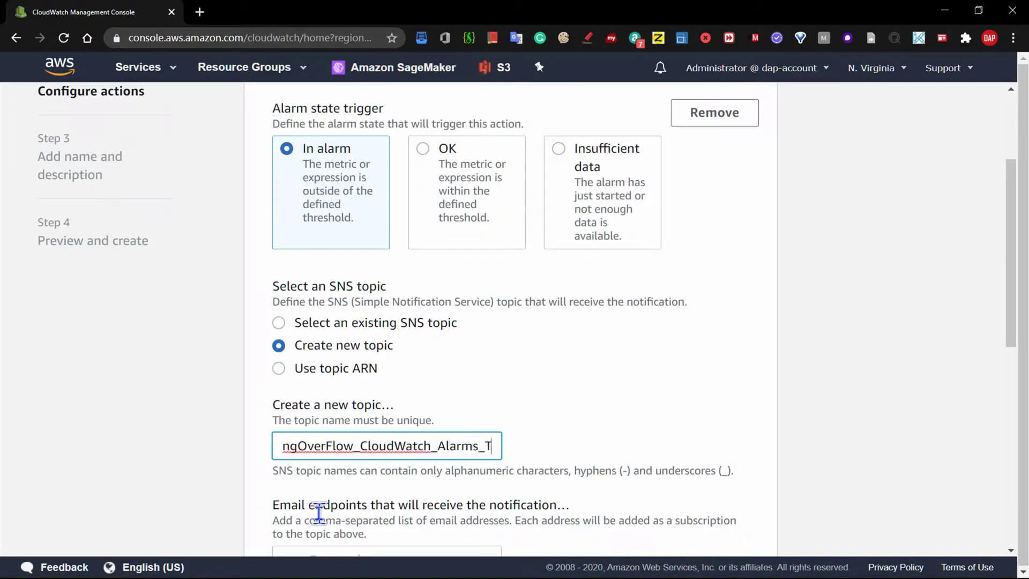
pyautogui.press('BackSpace')
pyautogui.press('BackSpace')
pyautogui.press('BackSpace')
pyautogui.press('BackSpace')
pyautogui.press('BackSpace')
pyautogui.press('BackSpace')
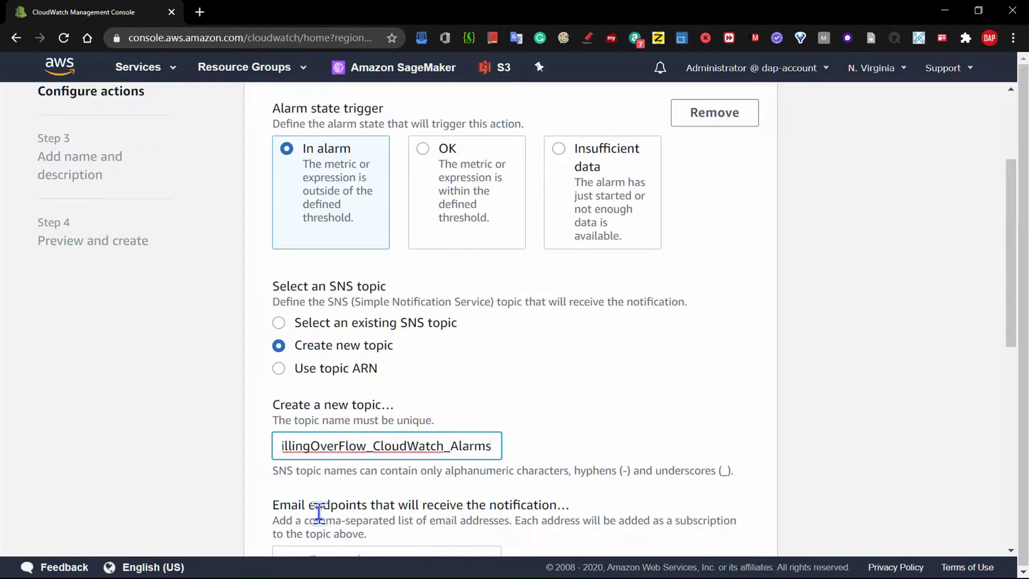
pyautogui.press('Left')
pyautogui.press('Left')
pyautogui.press('Left')
pyautogui.press('Left')
pyautogui.press('Left')
pyautogui.press('Left')
pyautogui.press('Left')
pyautogui.press('Left')
pyautogui.press('Left')
pyautogui.press('Left')
pyautogui.press('Left')
pyautogui.press('Left')
pyautogui.press('Left')
pyautogui.press('Left')
pyautogui.press('Left')
pyautogui.press('Left')
pyautogui.press('Left')
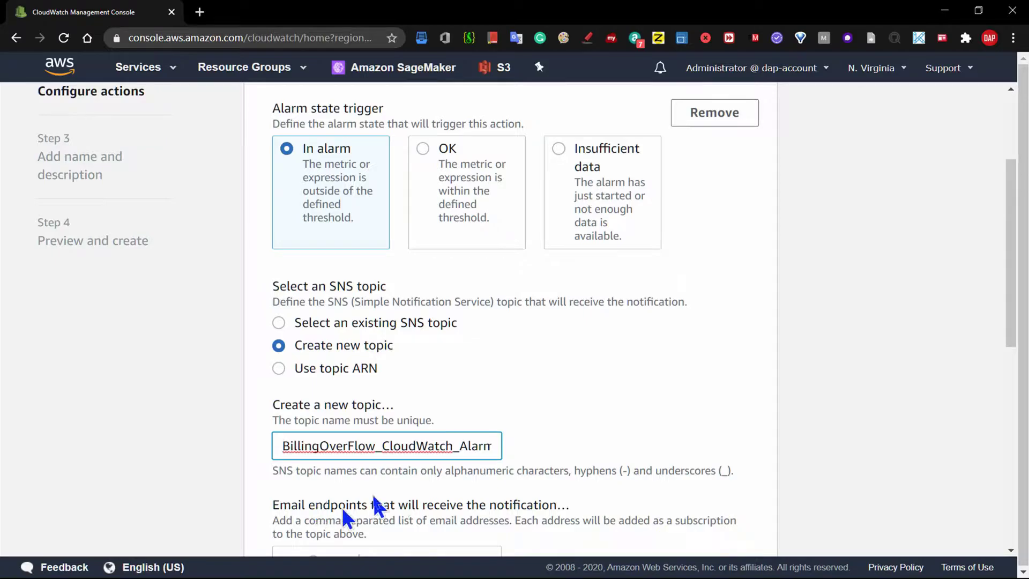
pyautogui.moveTo(1013, 225); pyautogui.dragTo(1017, 278)
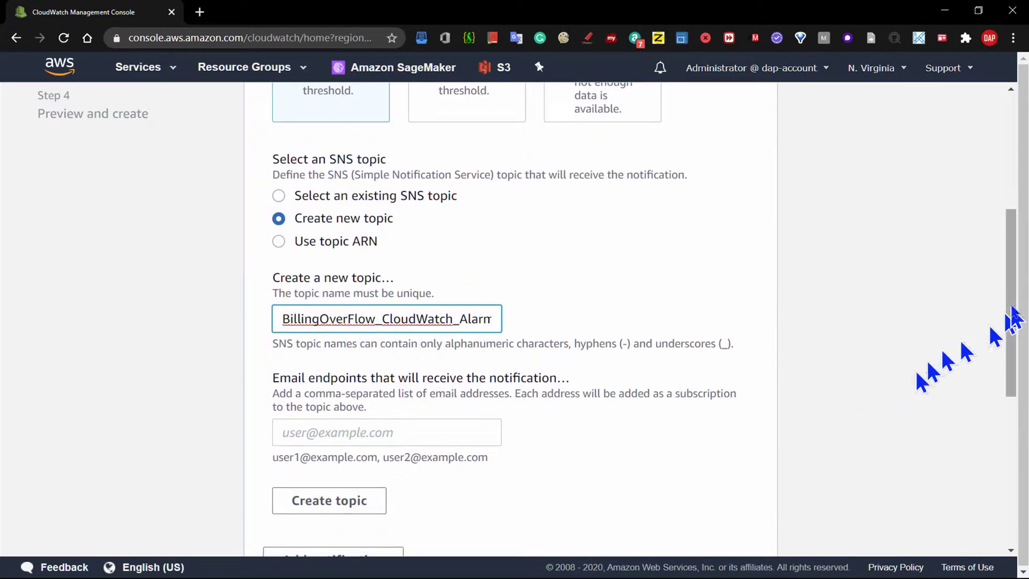
pyautogui.scroll(-1, 1013, 318)
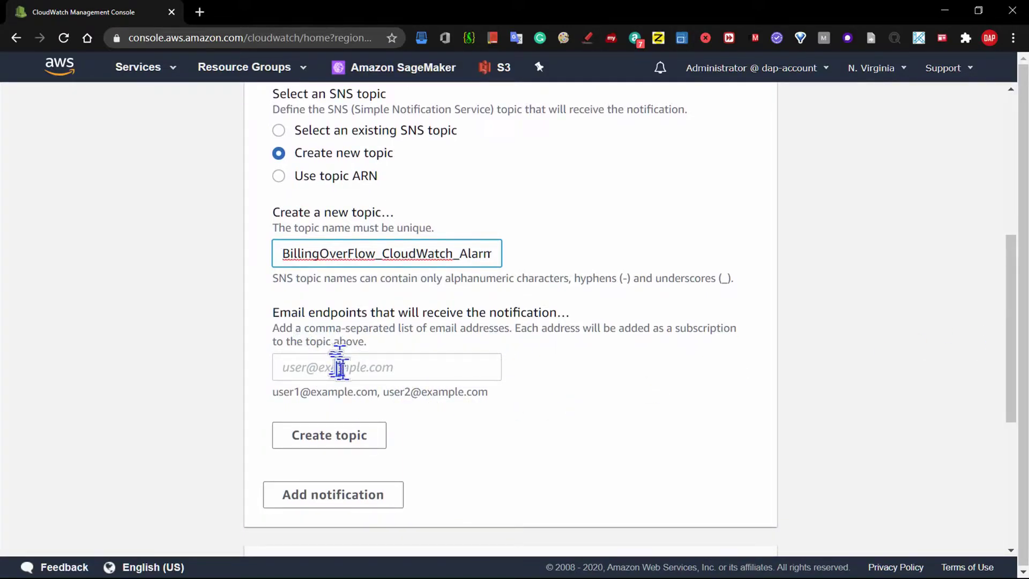
# - Add CheckPoint to the topic name so the 'already exists' error clears
pyautogui.click(306, 369)
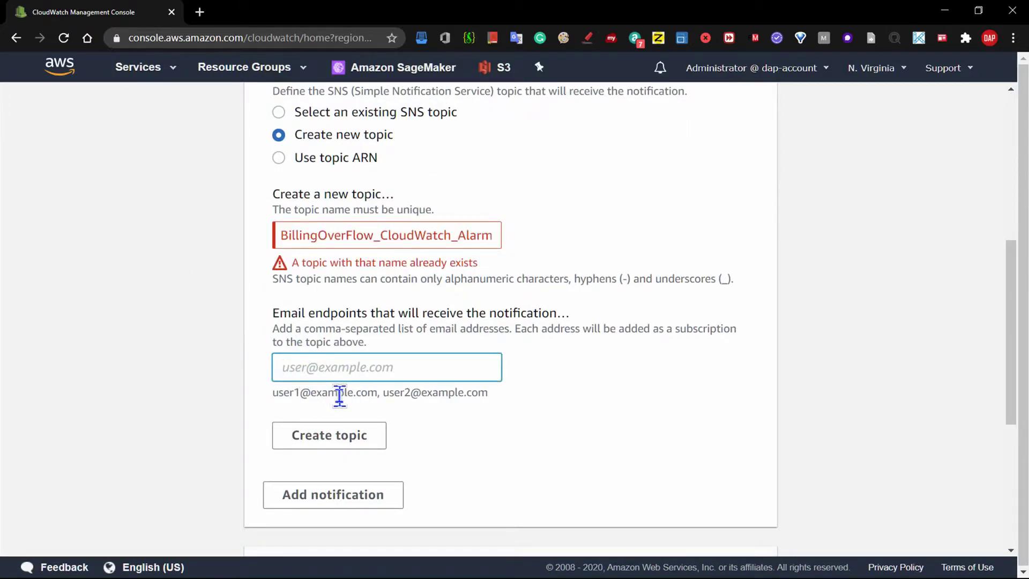
pyautogui.click(417, 244)
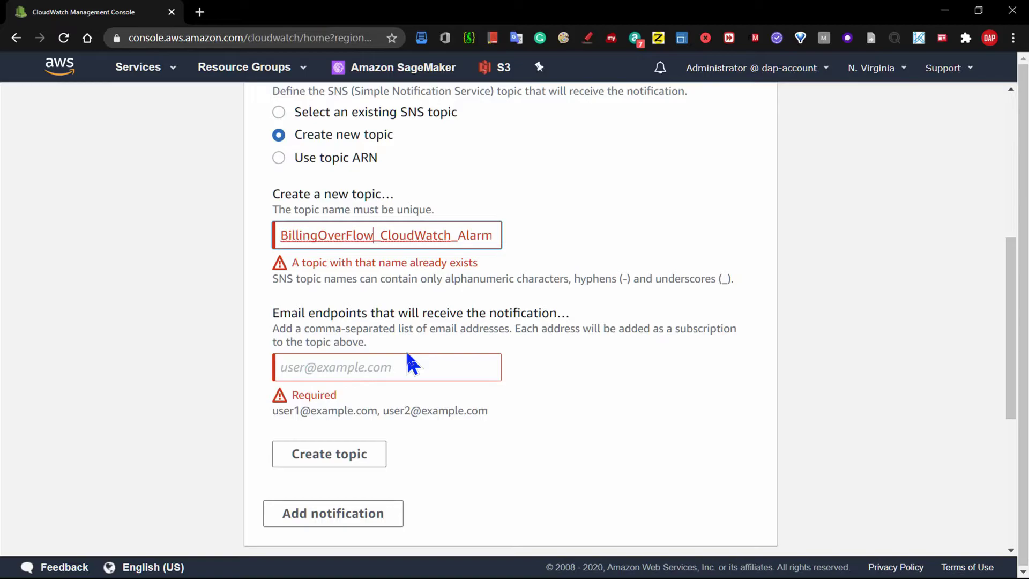
pyautogui.write('C')
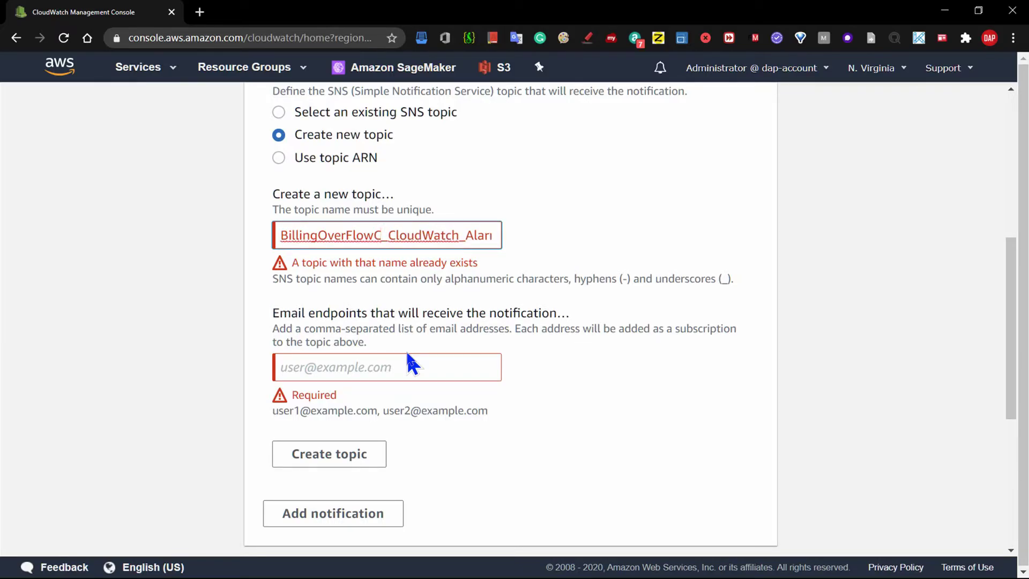
pyautogui.write('heck')
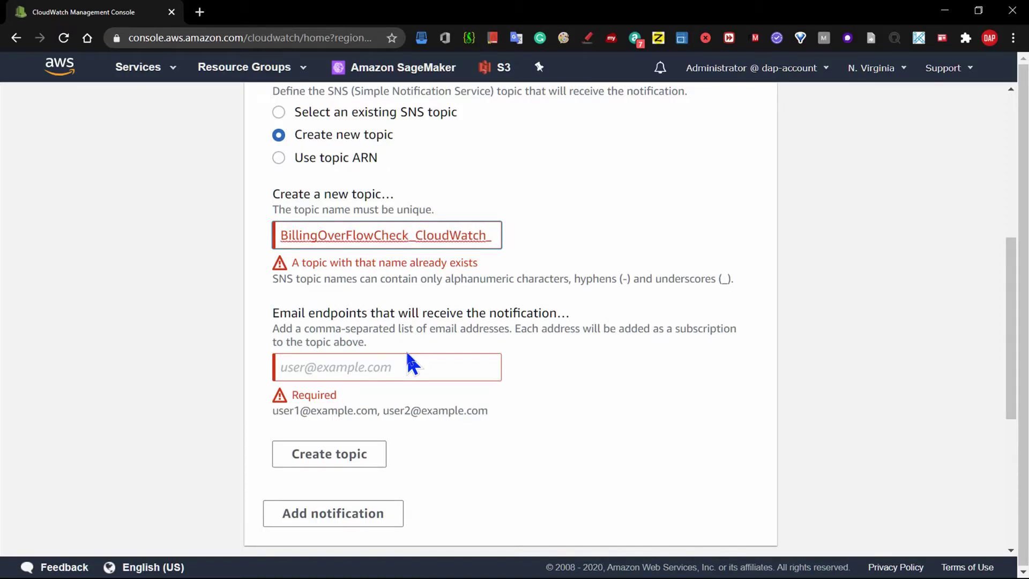
pyautogui.press('BackSpace')
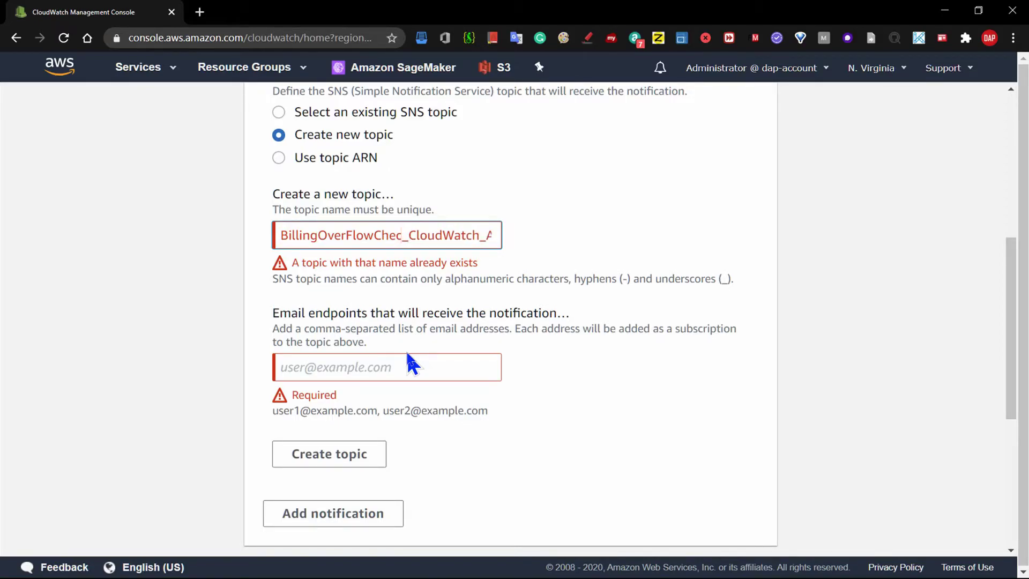
pyautogui.write('kPoint')
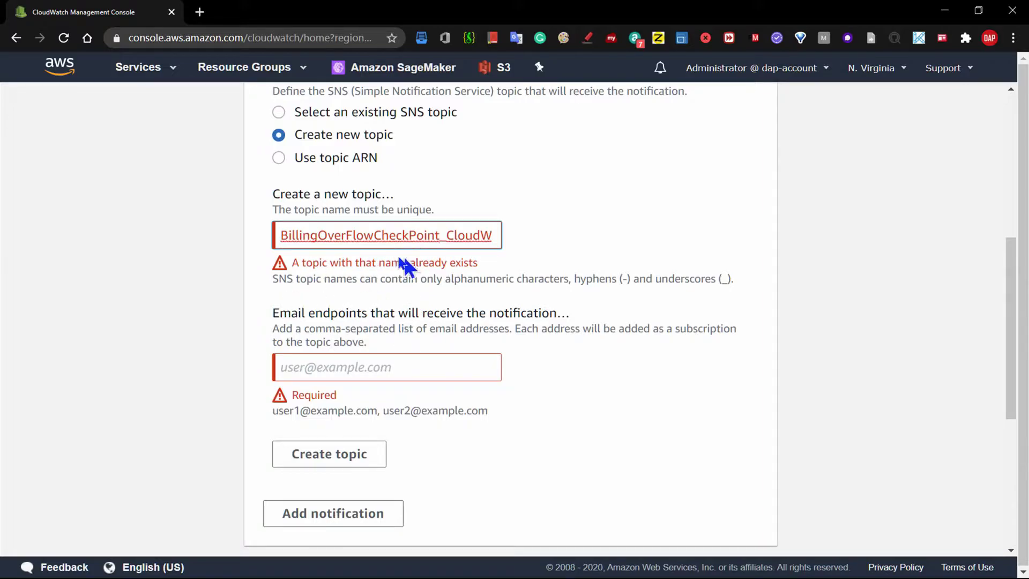
pyautogui.click(506, 382)
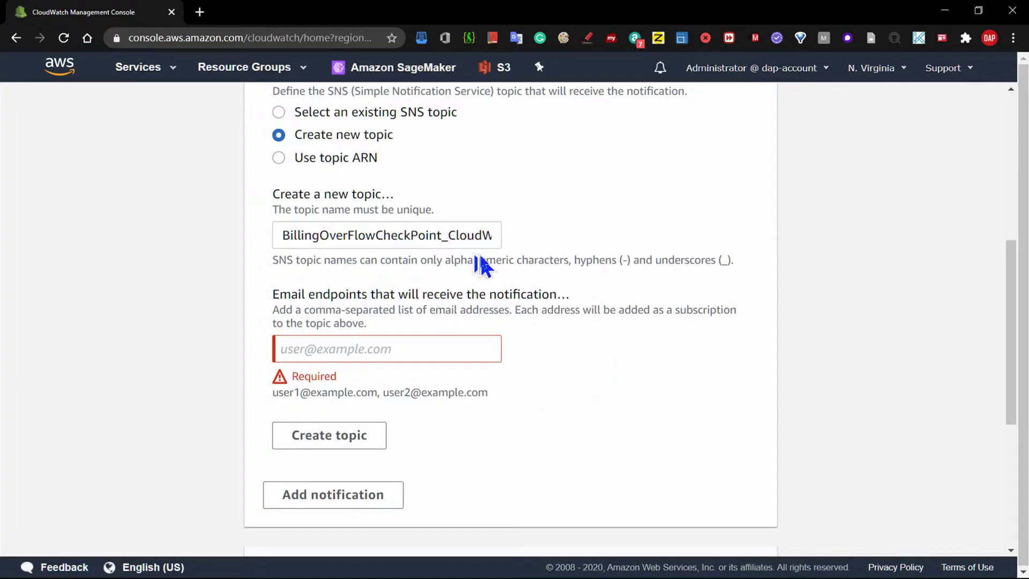
# - Enter the recipient's email address as the new topic's notification endpoint
pyautogui.click(324, 356)
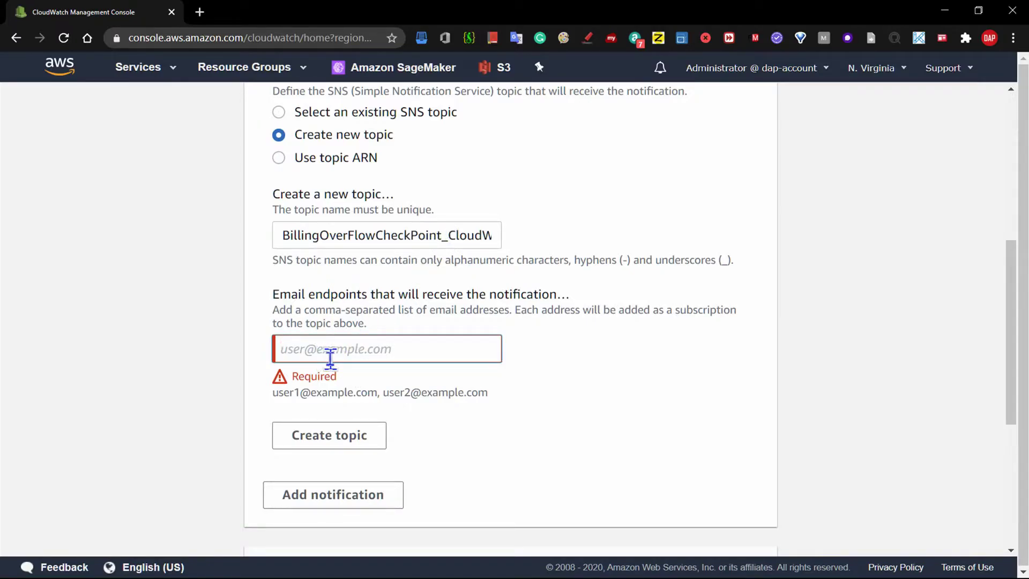
pyautogui.write('s')
pyautogui.press('BackSpace')
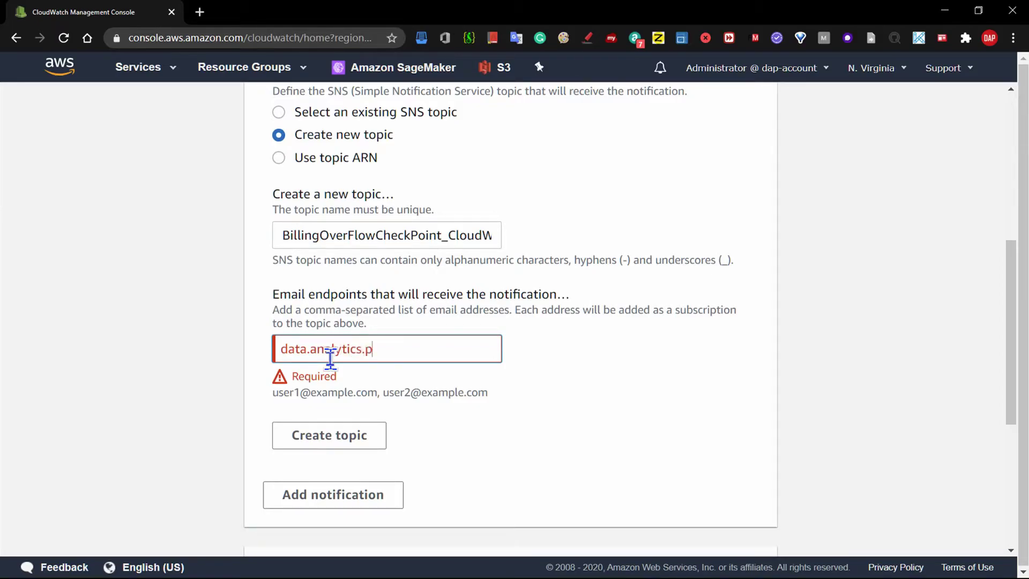
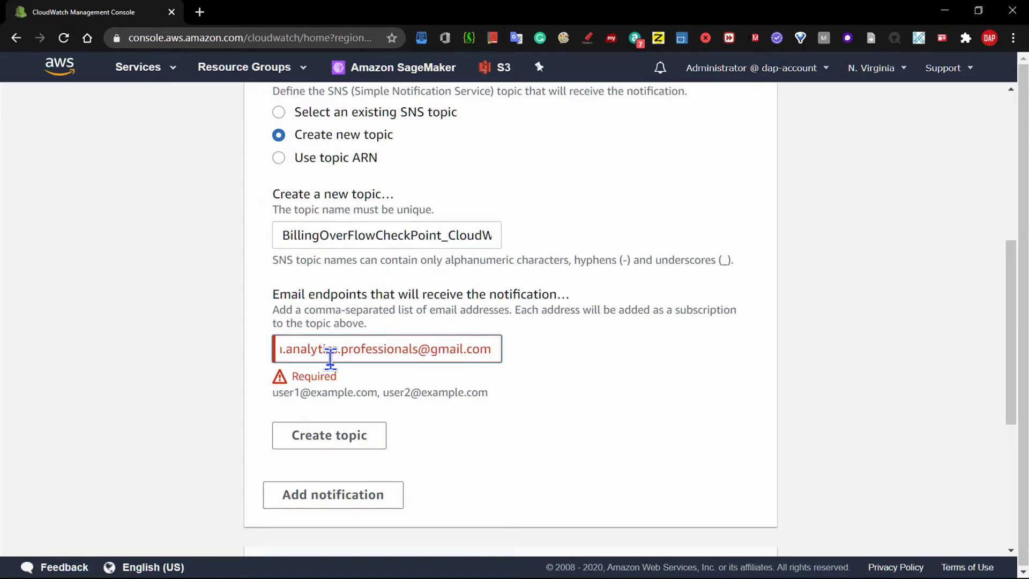
pyautogui.moveTo(398, 349); pyautogui.dragTo(149, 364)
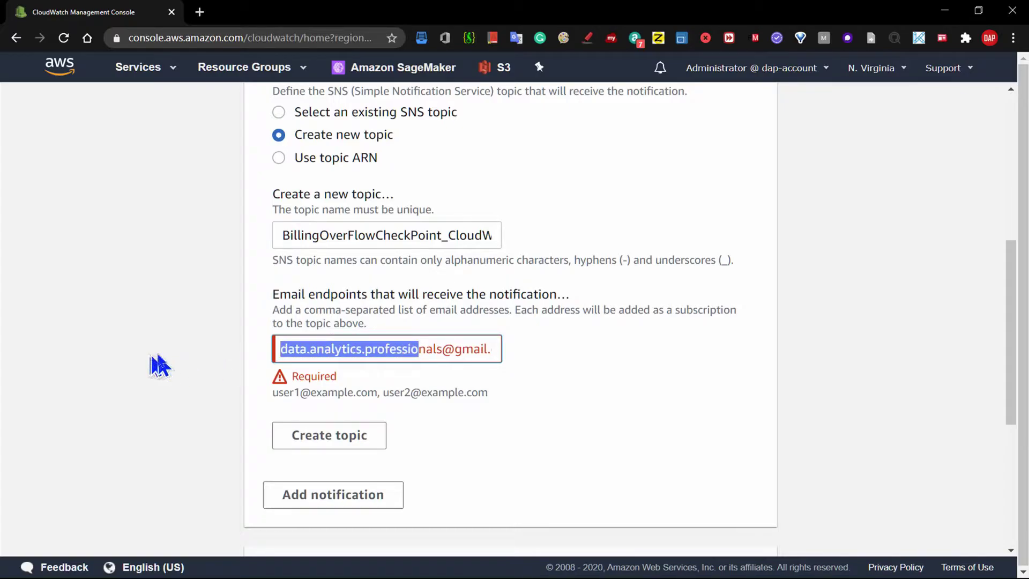
pyautogui.moveTo(347, 348); pyautogui.dragTo(552, 371)
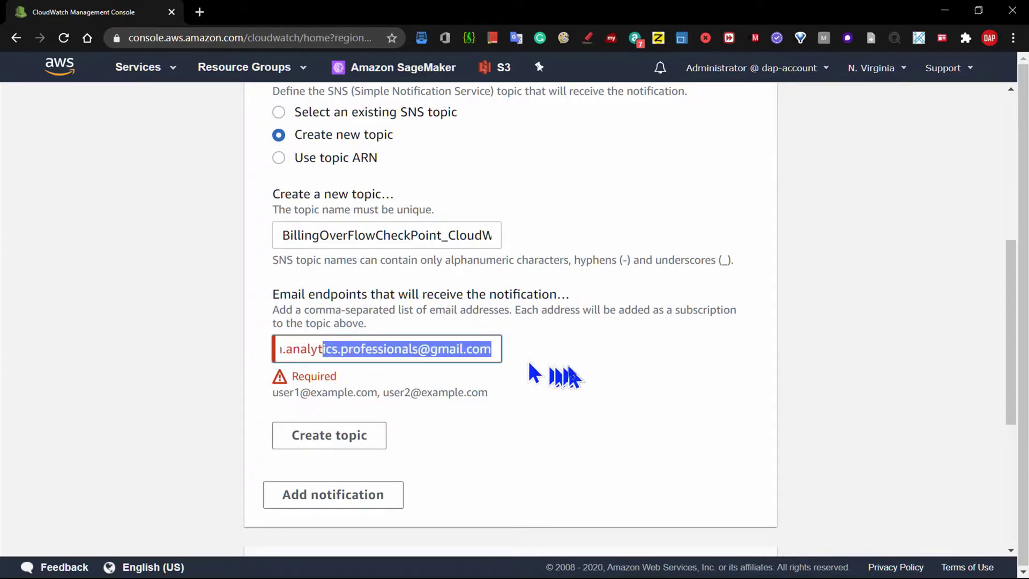
pyautogui.click(488, 465)
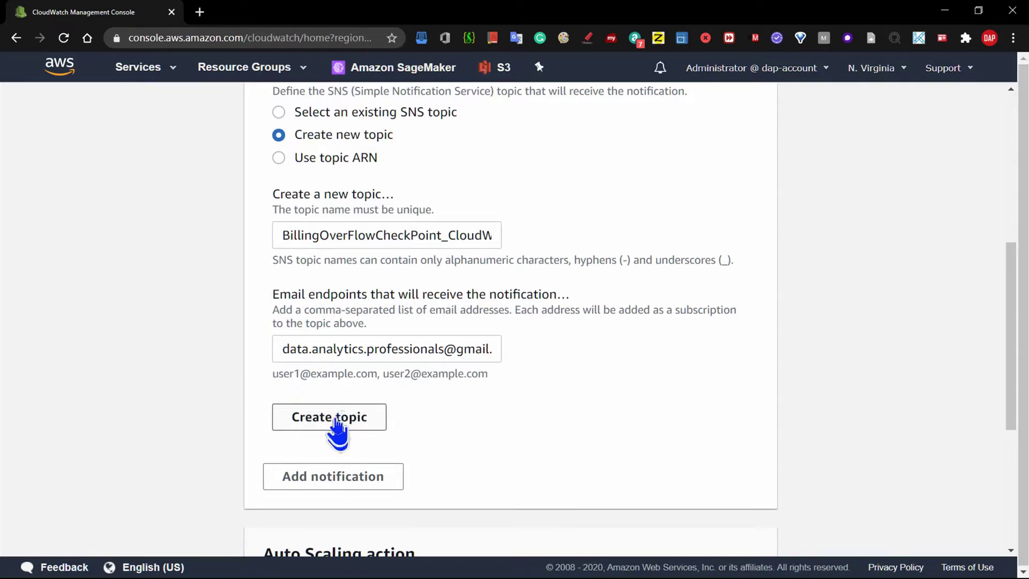
# - Create the new SNS topic and advance to the alarm naming step
pyautogui.click(337, 417)
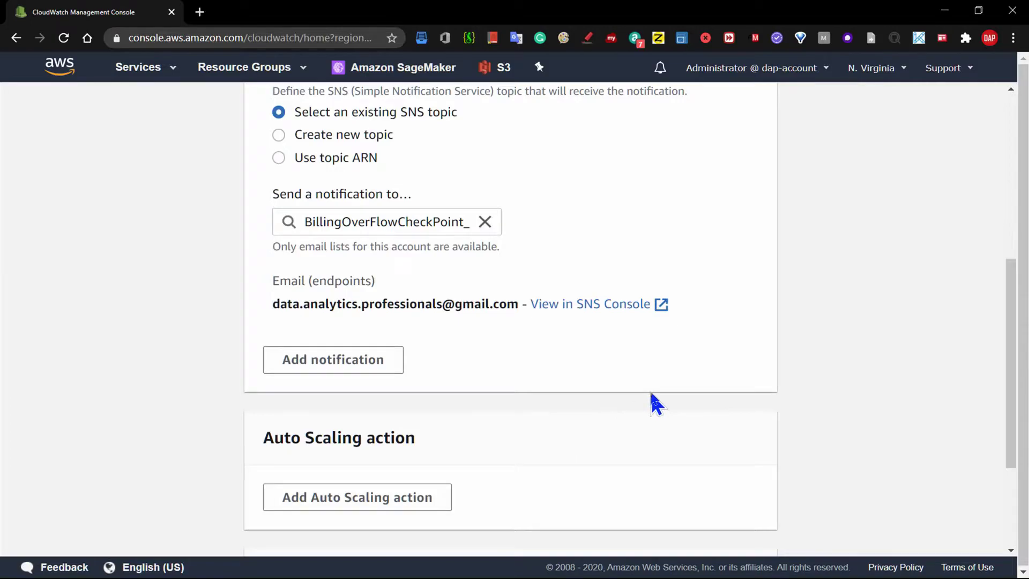
pyautogui.moveTo(1011, 308); pyautogui.dragTo(1017, 385)
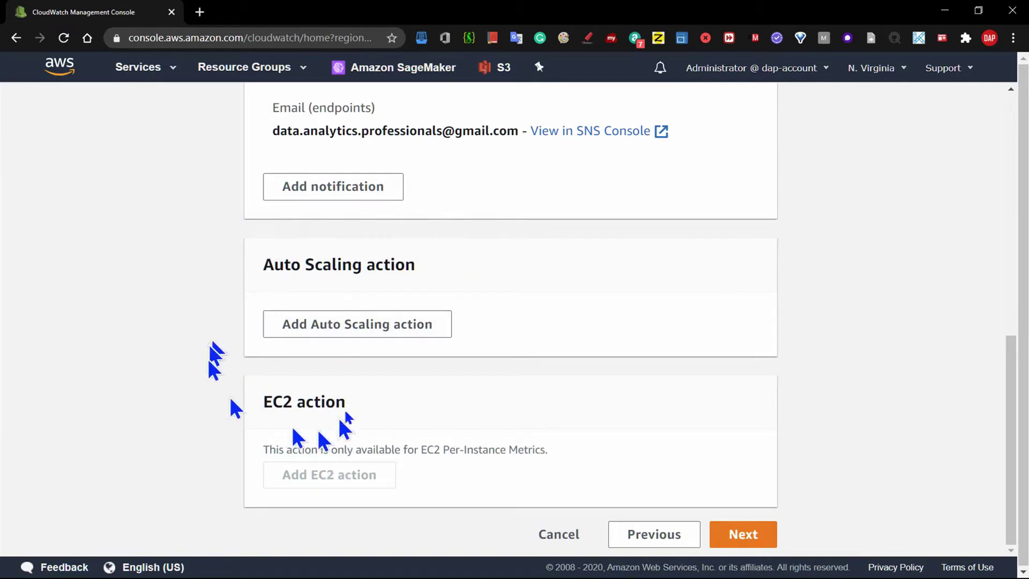
pyautogui.click(755, 542)
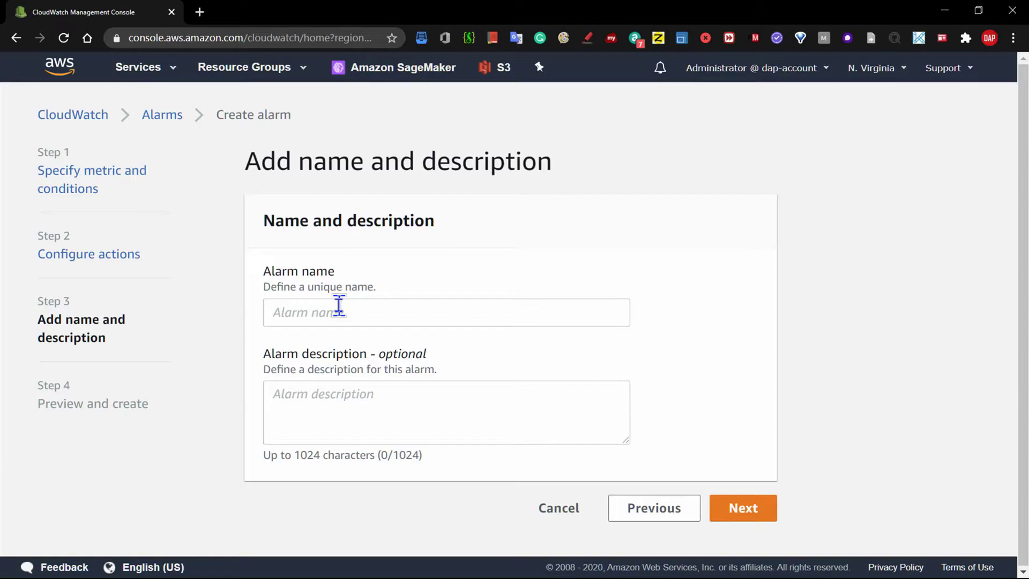
# - Type BillingOverFlow_CloudWatch_Alarm into the Alarm name field
pyautogui.click(336, 310)
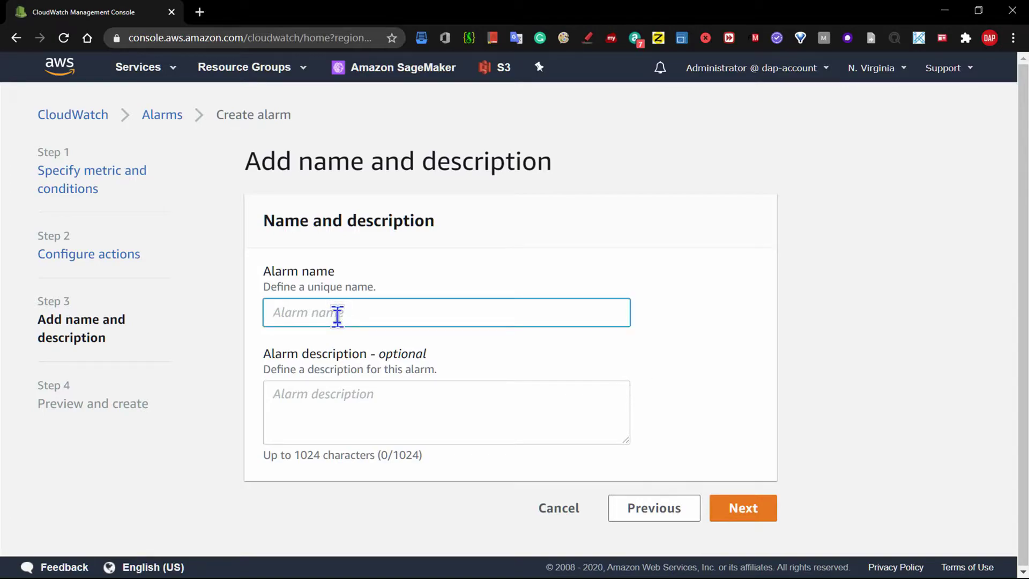
pyautogui.write('BillingOverFlow')
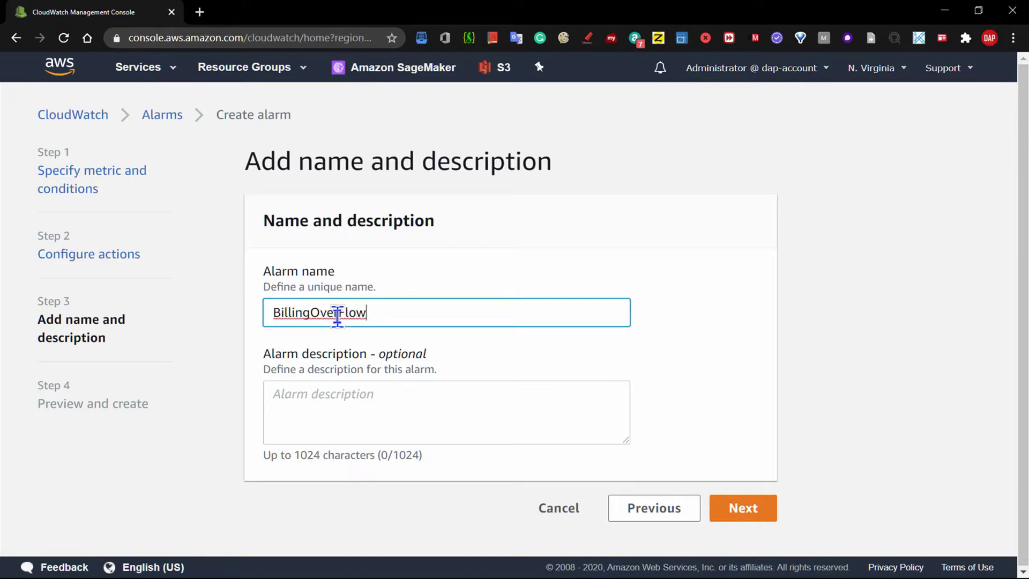
pyautogui.write('_CloudWatch_A')
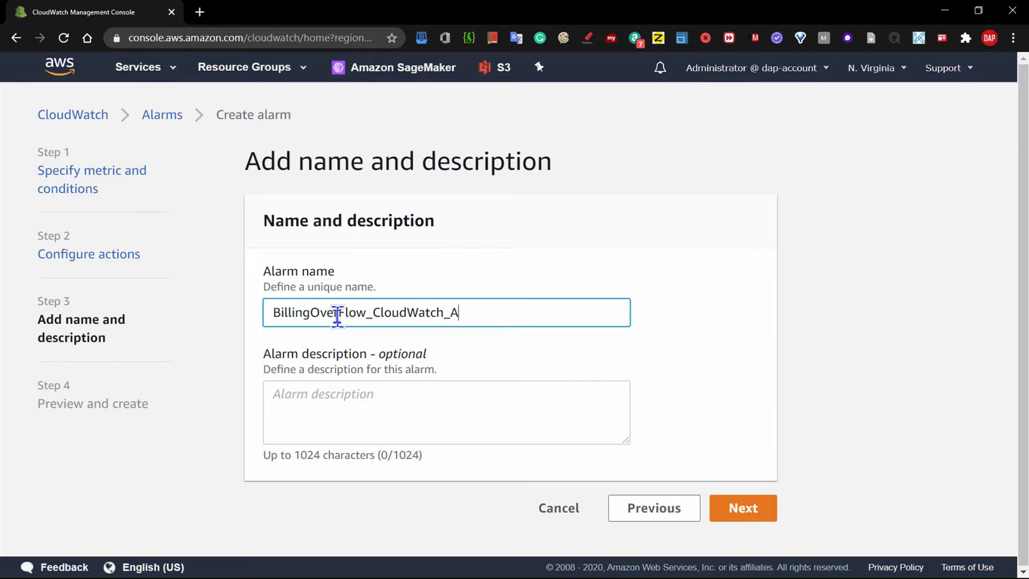
pyautogui.write('arm')
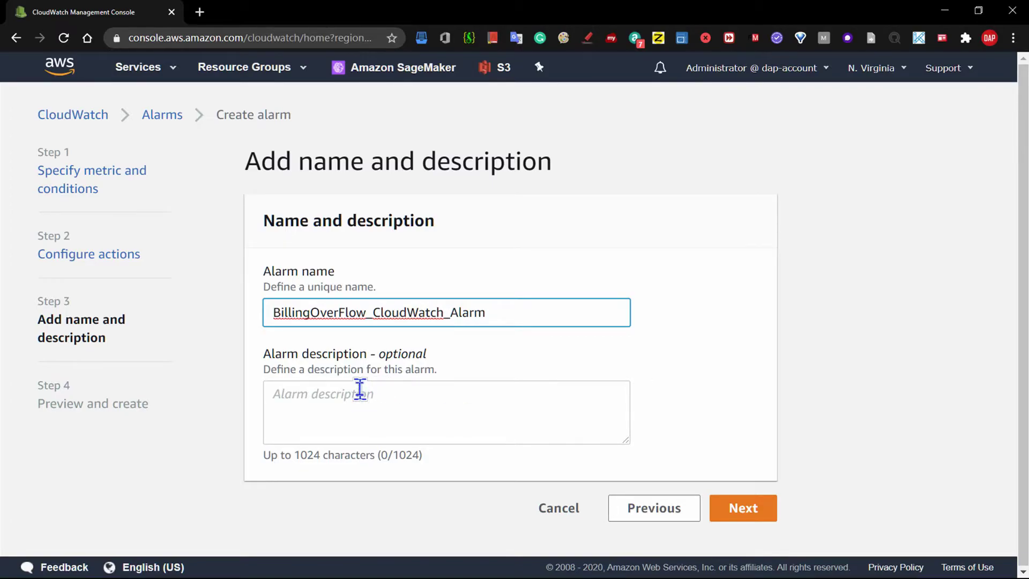
# - Type the alarm description, then insert 'to trigger', 'are' and a closing period
pyautogui.click(359, 389)
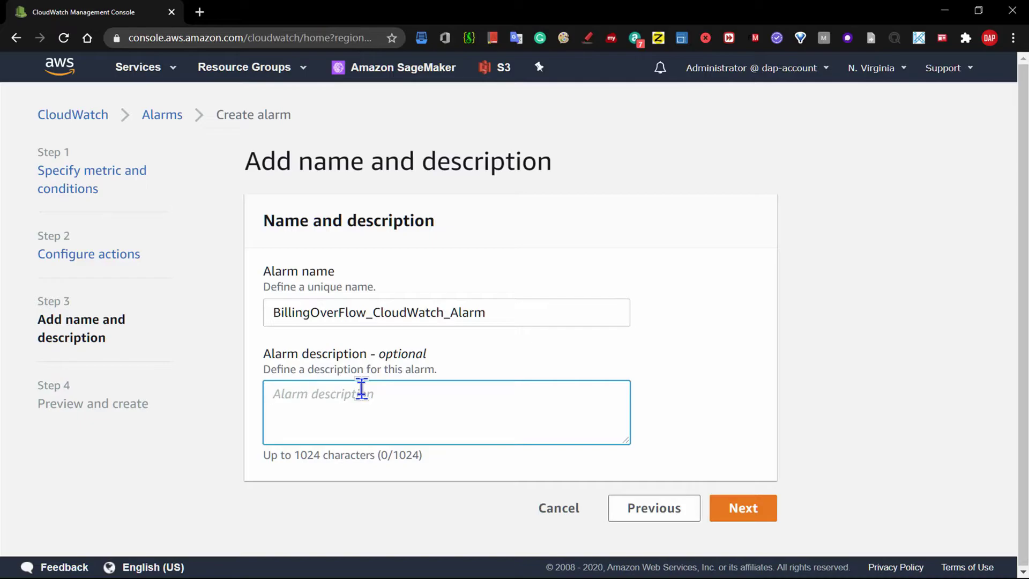
pyautogui.write('This alarm ')
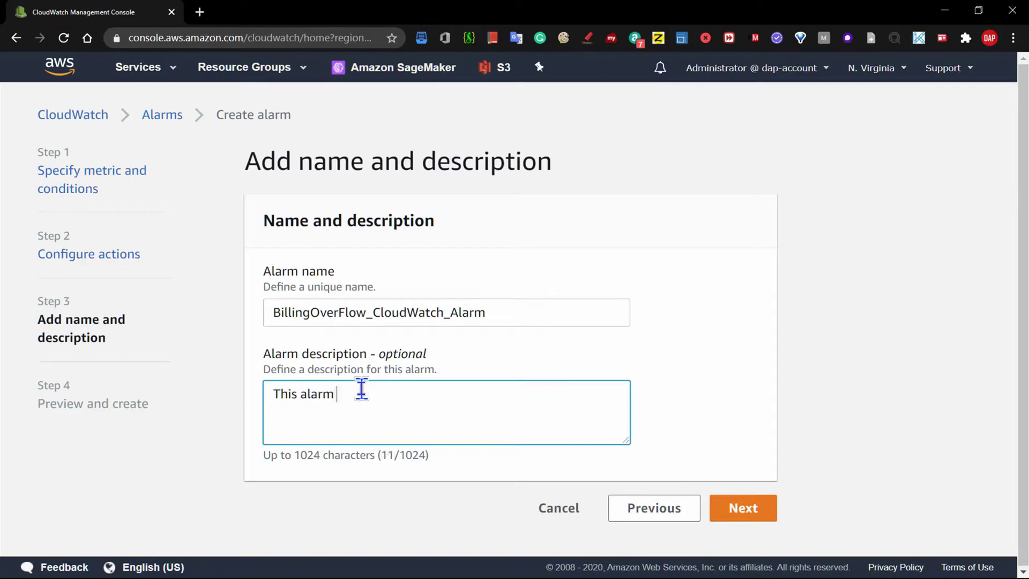
pyautogui.write('is set when total e')
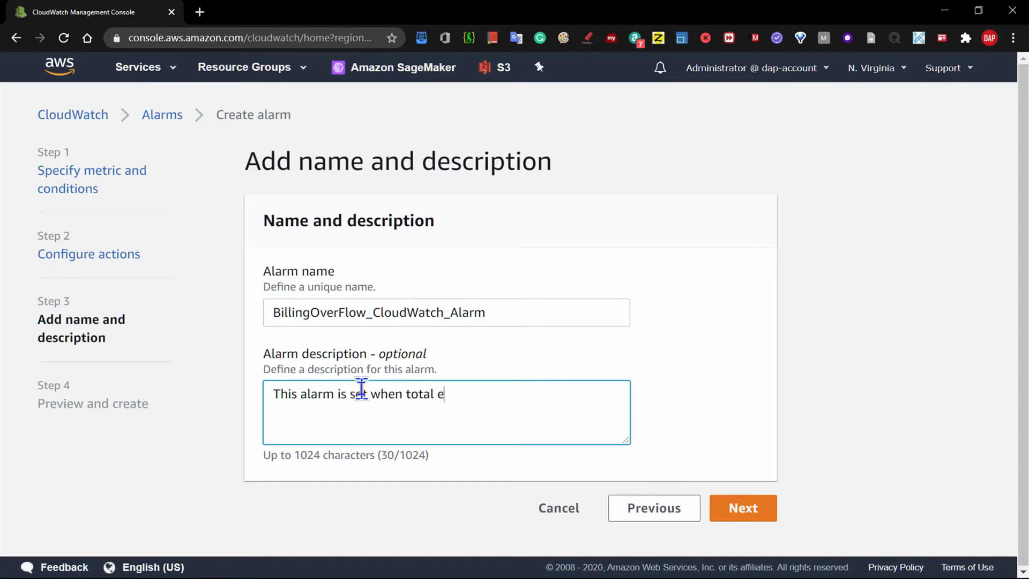
pyautogui.write('stimated charges')
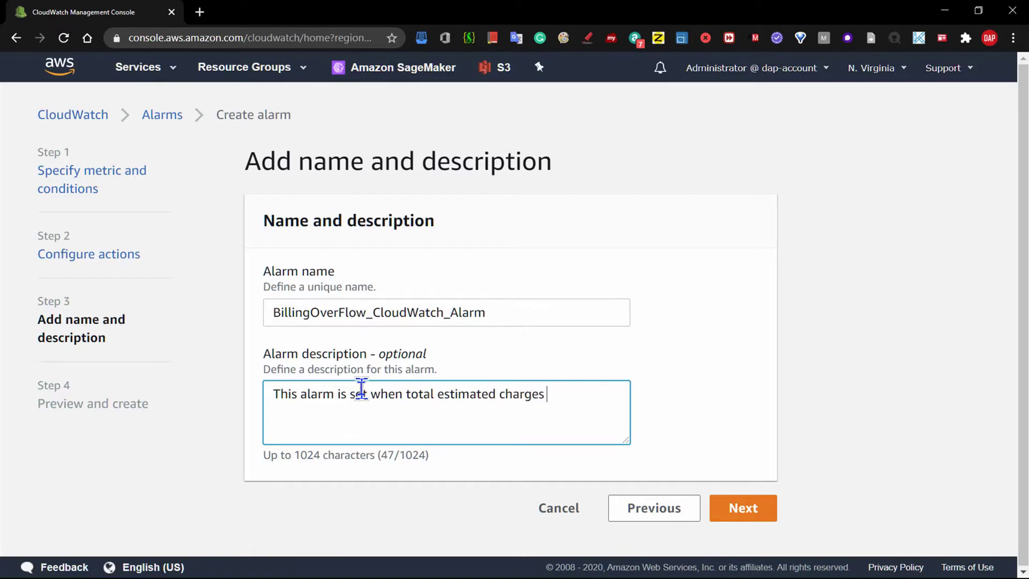
pyautogui.write(' > 10 USD')
pyautogui.click(375, 397)
pyautogui.write('to trigger')
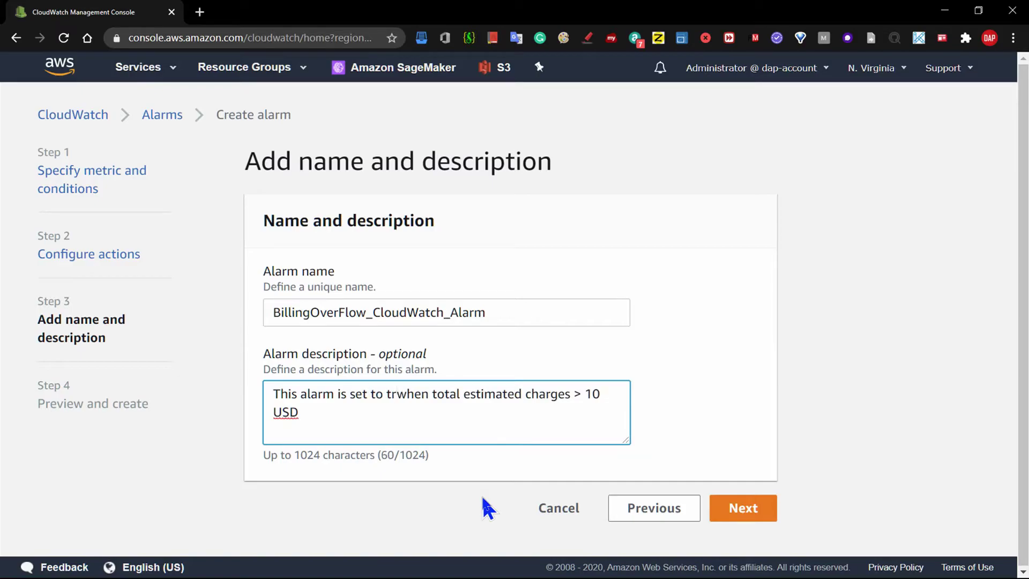
pyautogui.press('Down')
pyautogui.press('Up')
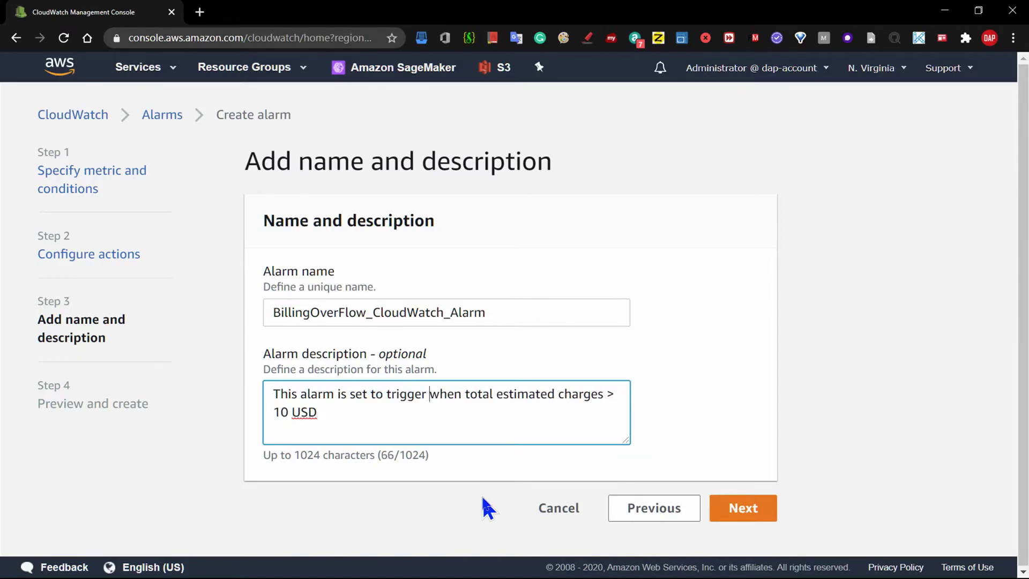
pyautogui.click(608, 395)
pyautogui.write('are')
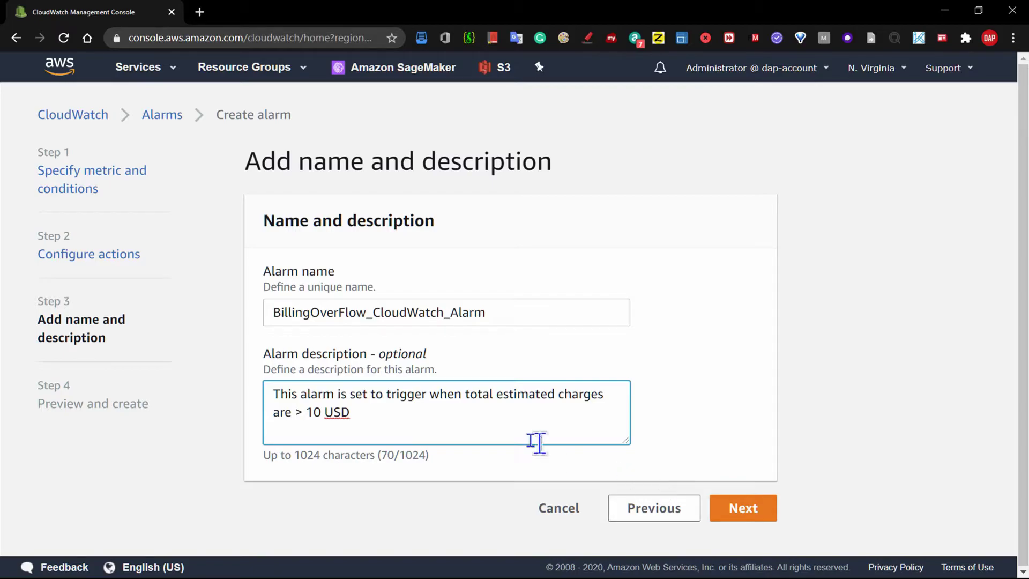
pyautogui.click(355, 414)
pyautogui.write('.')
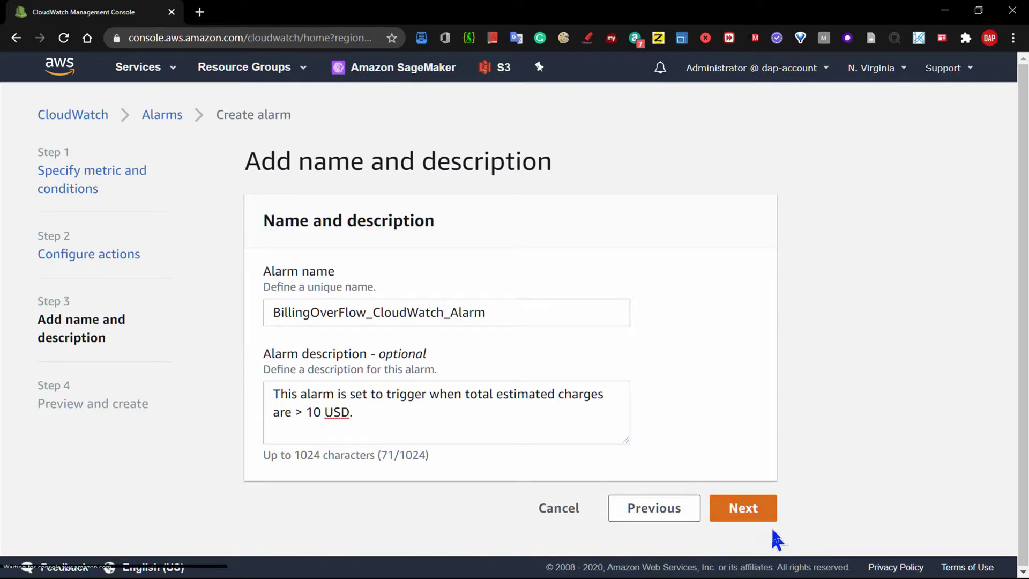
# - Review the EstimatedCharges > 10 alarm preview and create BillingOverFlow_CloudWatch_Alarm
pyautogui.click(770, 509)
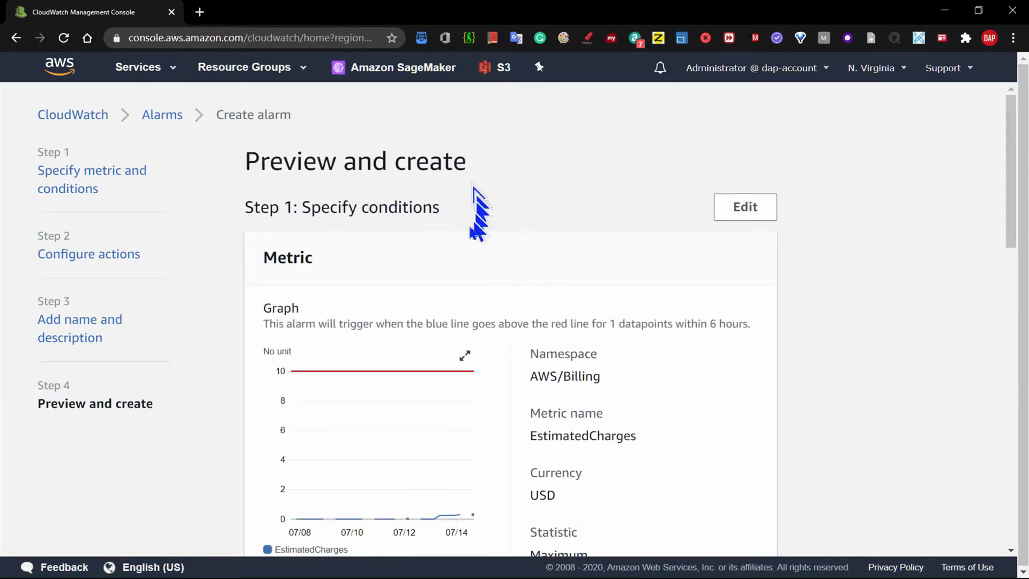
pyautogui.moveTo(1013, 189); pyautogui.dragTo(1024, 484)
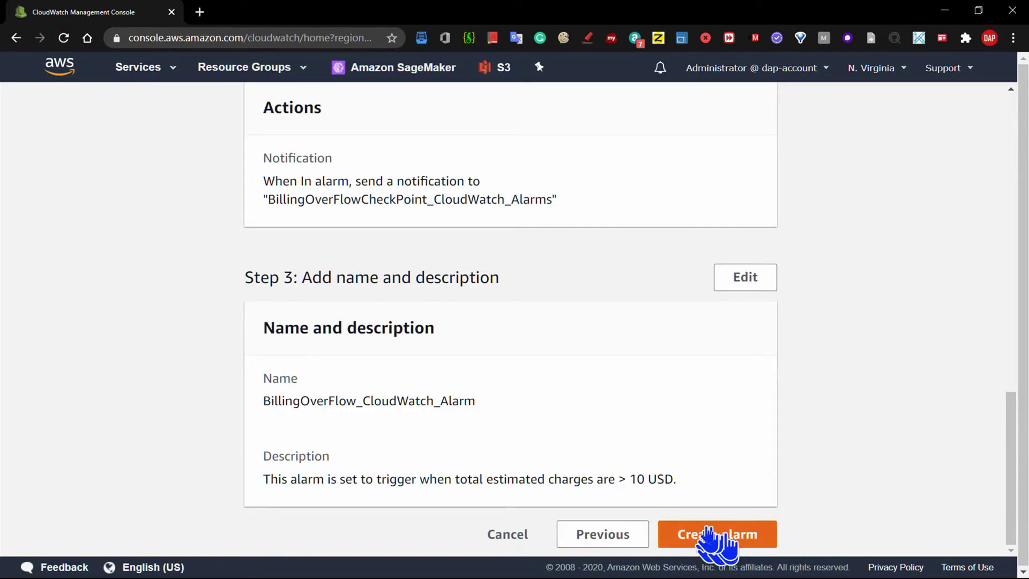
pyautogui.click(718, 536)
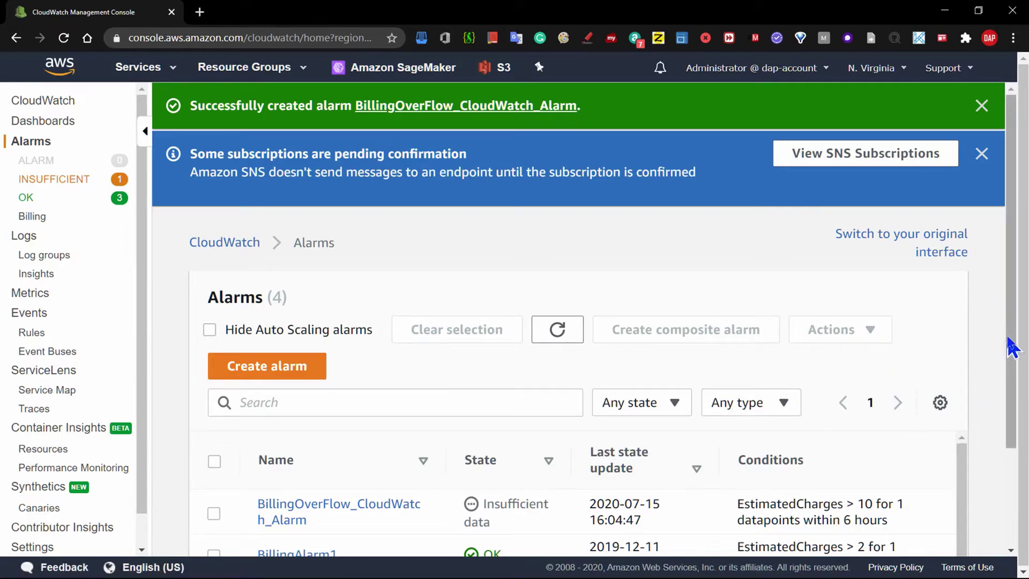
# - Scroll the Alarms list to check the new billing alarm shows Insufficient data
pyautogui.moveTo(1011, 344); pyautogui.dragTo(1007, 445)
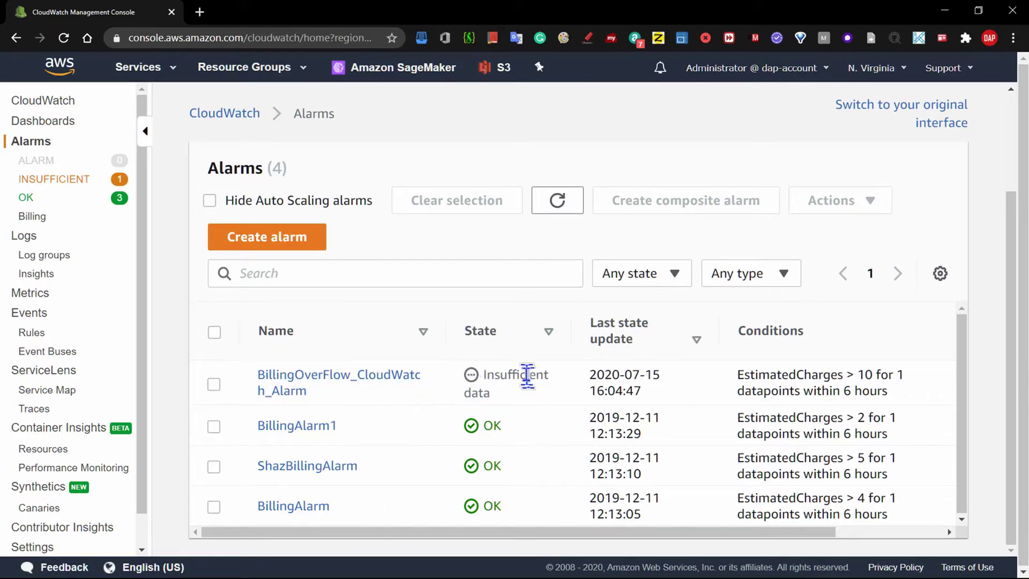
pyautogui.moveTo(1012, 236); pyautogui.dragTo(1013, 137)
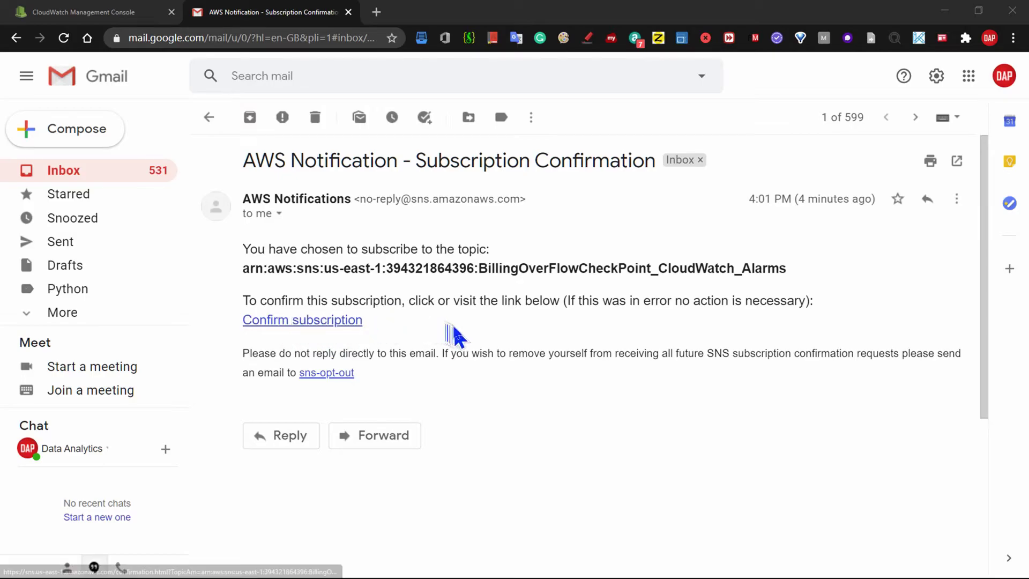
# - Use the Confirm subscription link in the AWS Notification email for BillingOverFlowCheckPoint_CloudWatch_Alarms
pyautogui.click(317, 321)
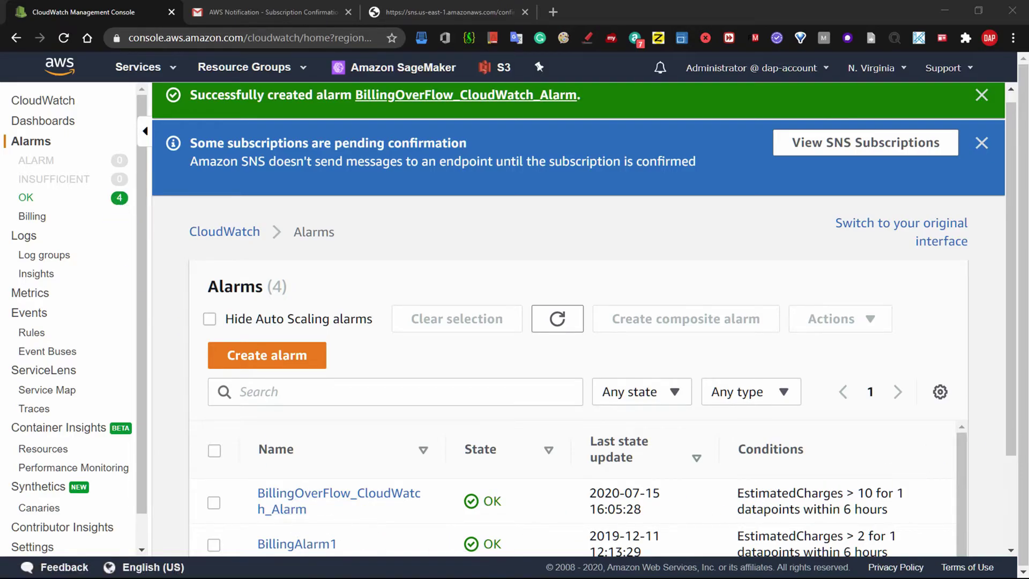
# - Scroll the alarms list to verify all four billing alarms, including BillingOverFlow_CloudWatch_Alarm, show OK
pyautogui.moveTo(1012, 363); pyautogui.dragTo(1015, 422)
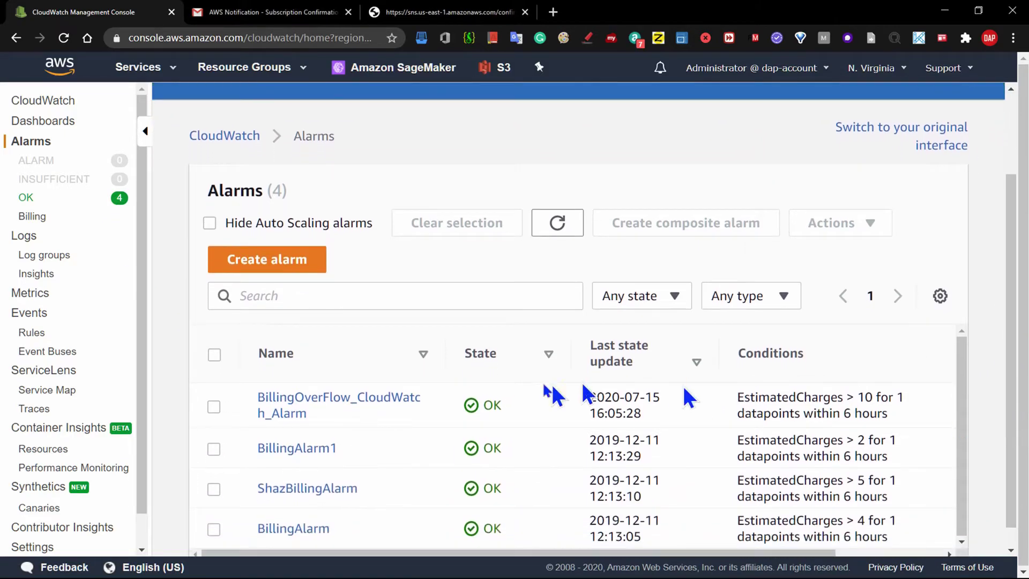